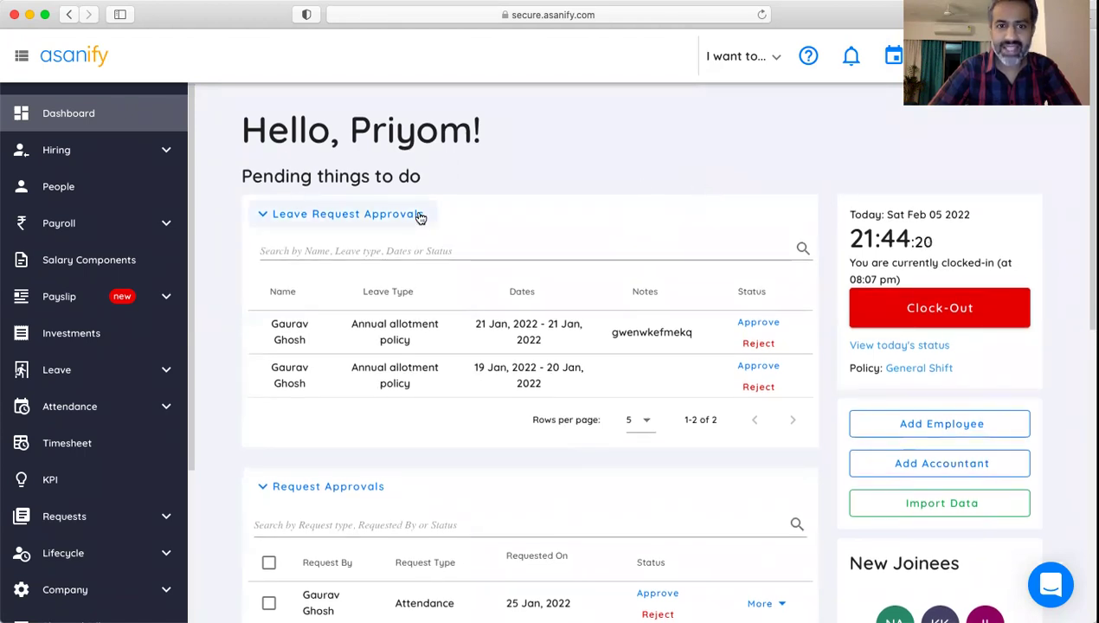
Open Leave > Policies and browse the 17 active leave policies
{"action": "left_click", "coordinate": [100, 371]}
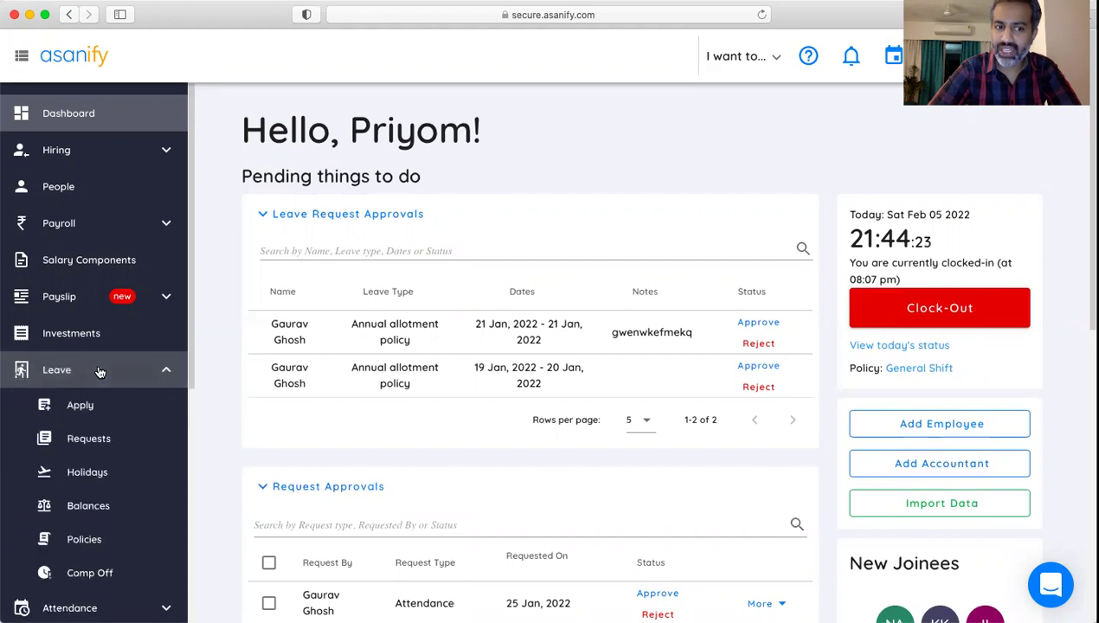
{"action": "left_click", "coordinate": [90, 543]}
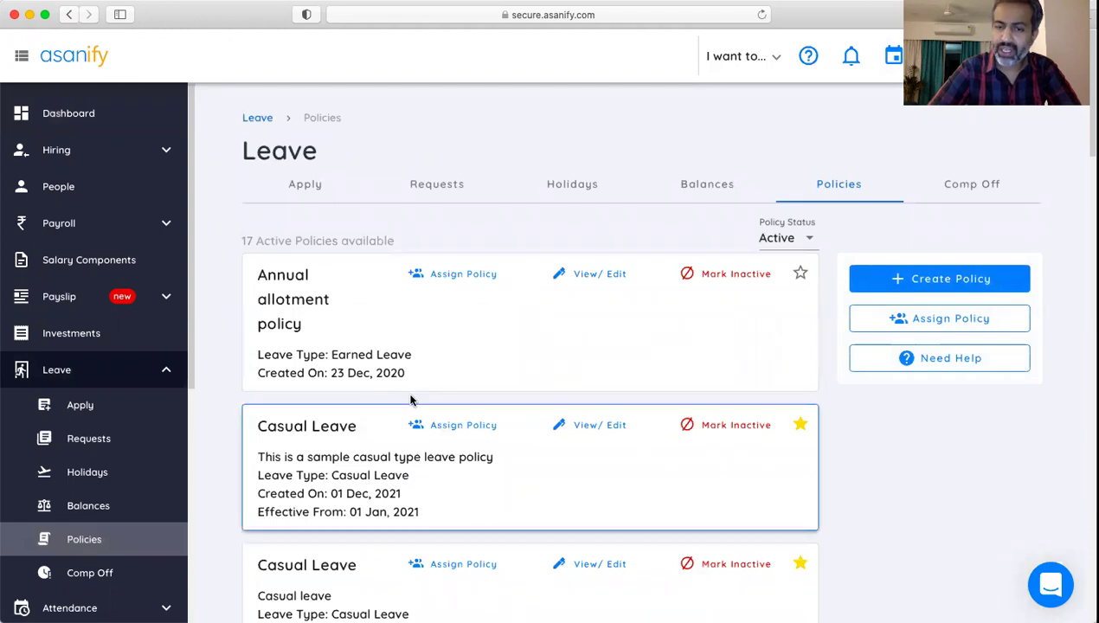
{"action": "scroll", "coordinate": [409, 397], "scroll_direction": "down", "scroll_amount": 3}
{"action": "scroll", "coordinate": [424, 398], "scroll_direction": "down", "scroll_amount": 1}
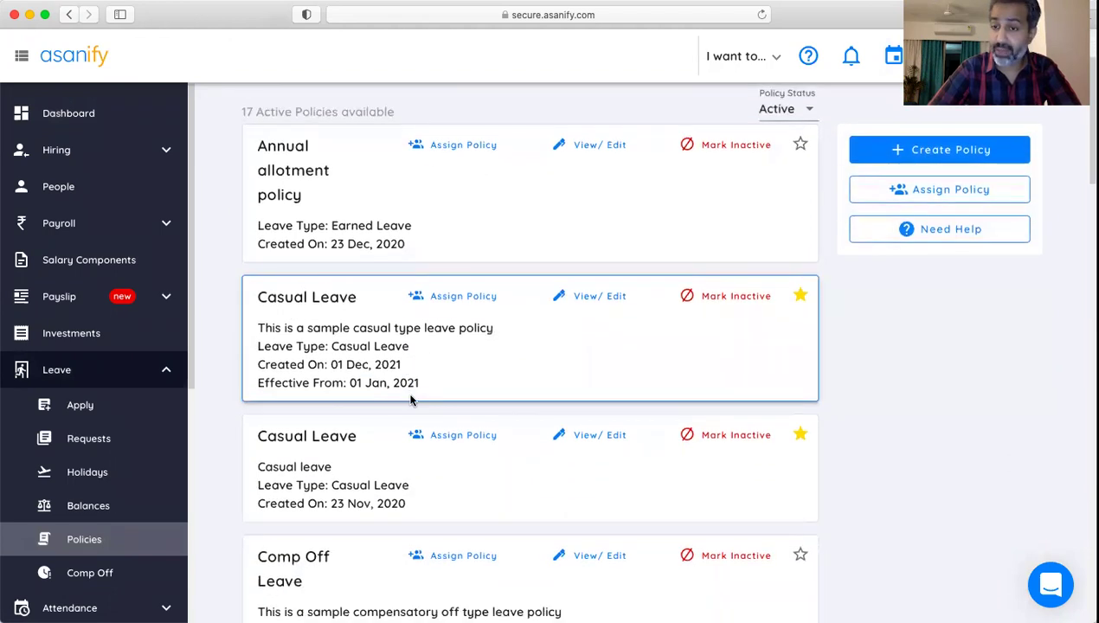
{"action": "scroll", "coordinate": [412, 398], "scroll_direction": "up", "scroll_amount": 3}
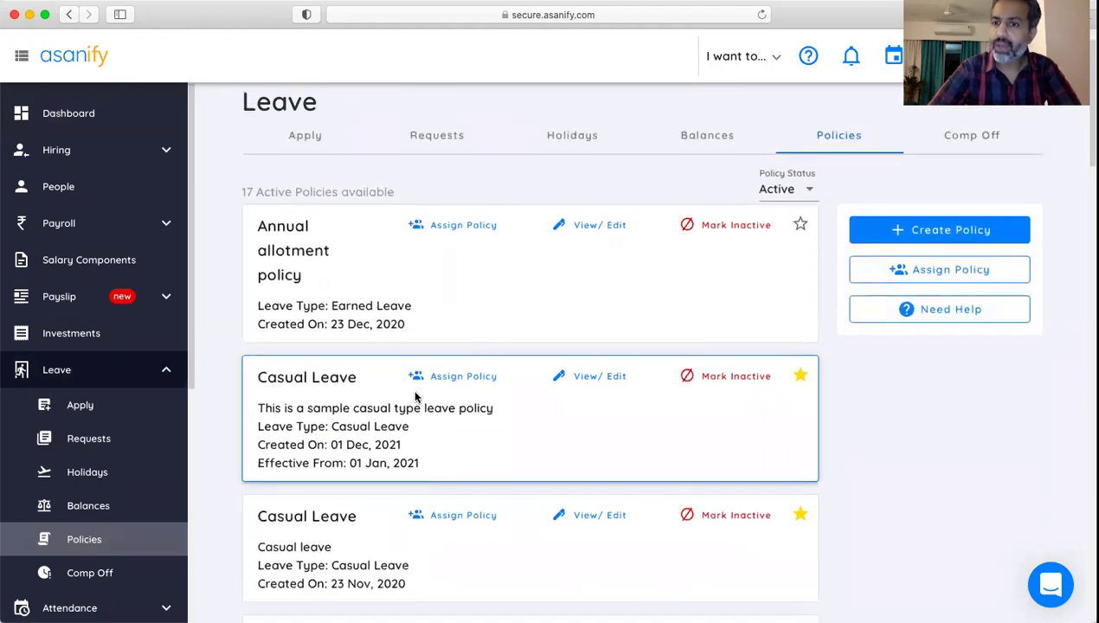
Start a new leave policy named 'Sample_Policy1'
{"action": "left_click", "coordinate": [906, 234]}
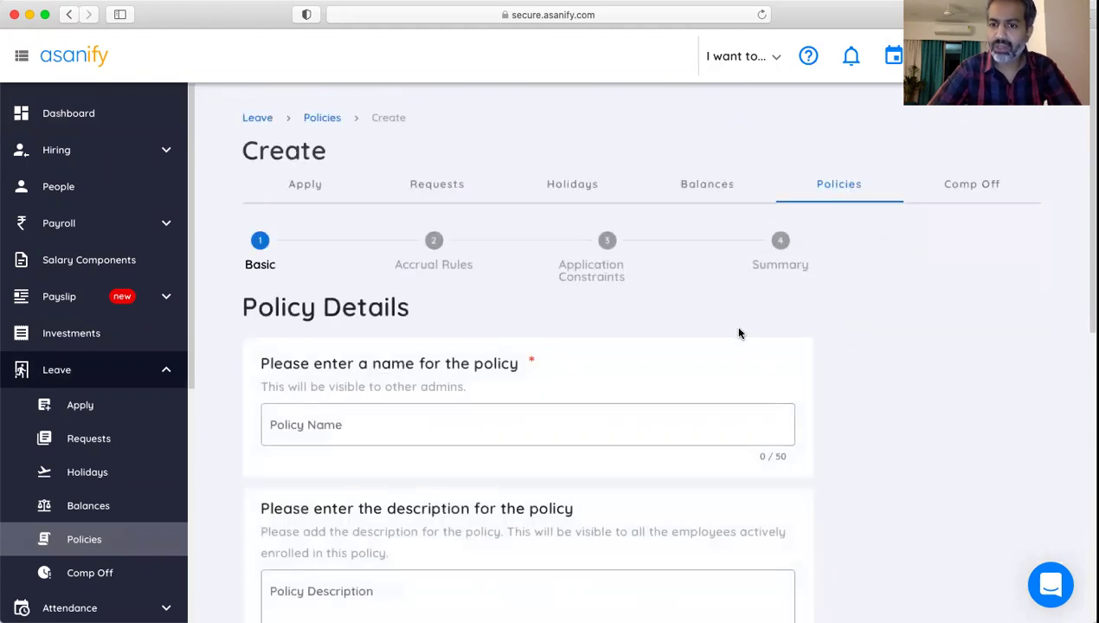
{"action": "scroll", "coordinate": [739, 334], "scroll_direction": "down", "scroll_amount": 3}
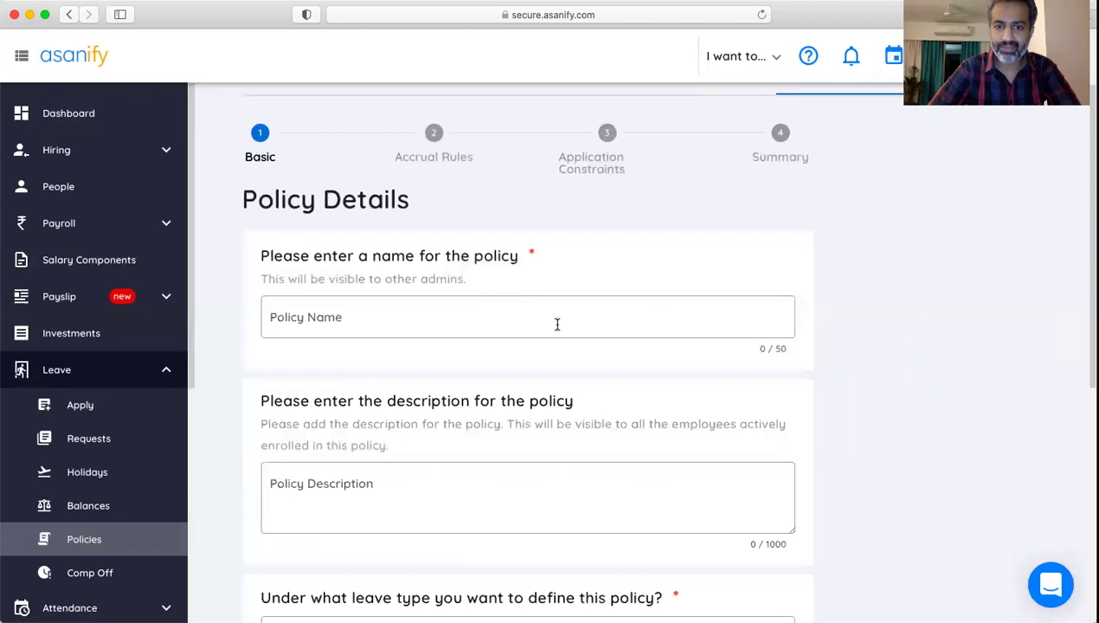
{"action": "left_click", "coordinate": [558, 320]}
{"action": "type", "text": "Sample_Polci"}
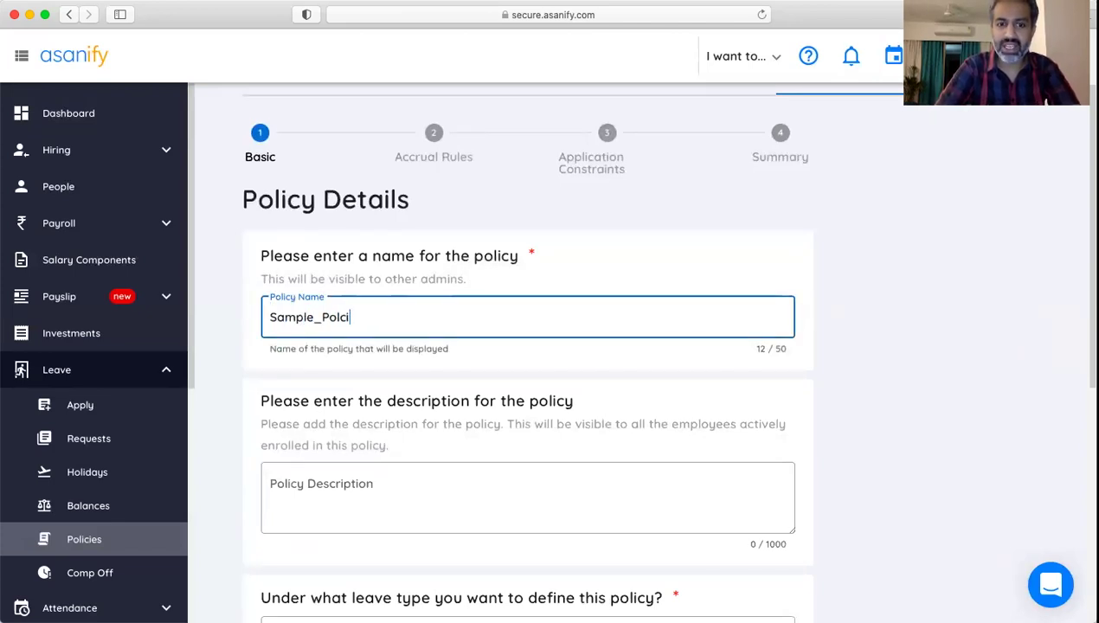
{"action": "key", "text": "BackSpace"}
{"action": "key", "text": "BackSpace"}
{"action": "type", "text": "icy1"}
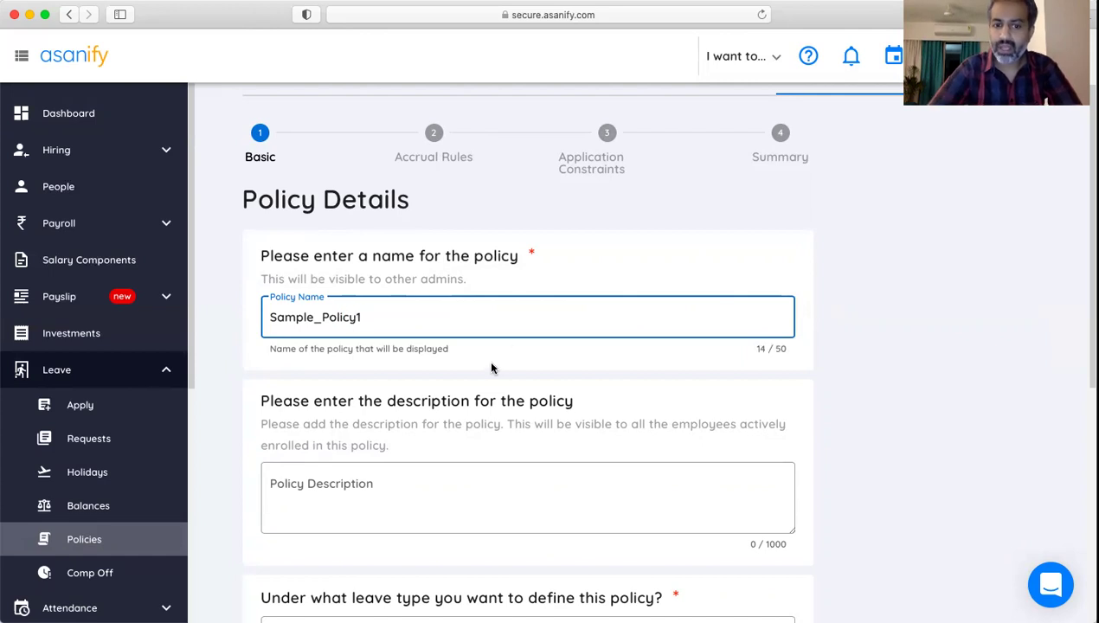
Set the new policy's leave type to Casual Leave
{"action": "scroll", "coordinate": [491, 374], "scroll_direction": "down", "scroll_amount": 2}
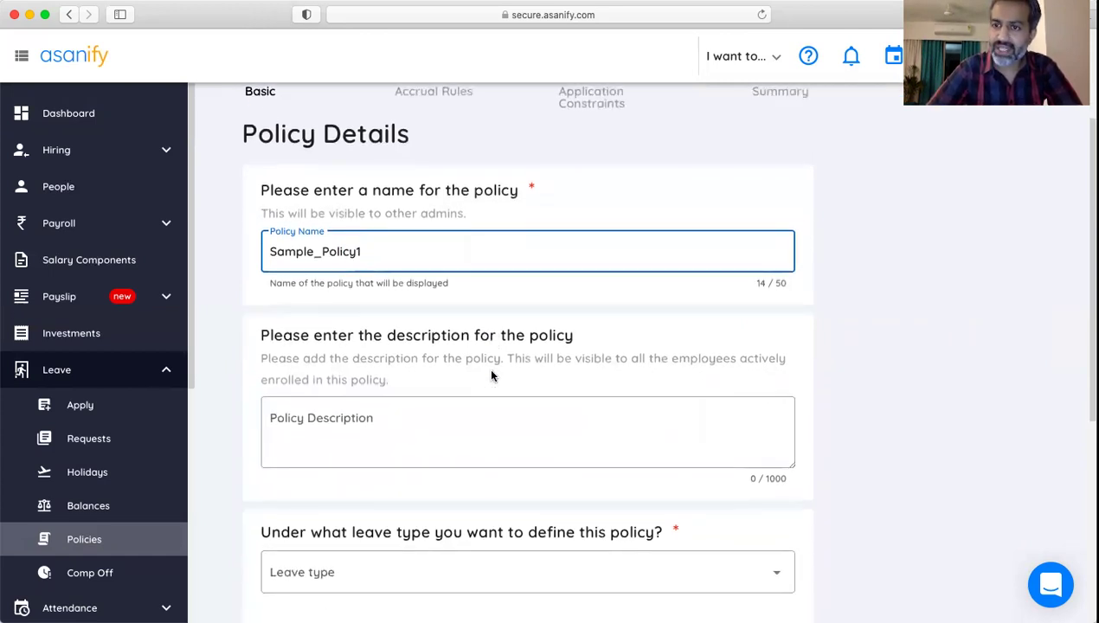
{"action": "scroll", "coordinate": [491, 376], "scroll_direction": "down", "scroll_amount": 2}
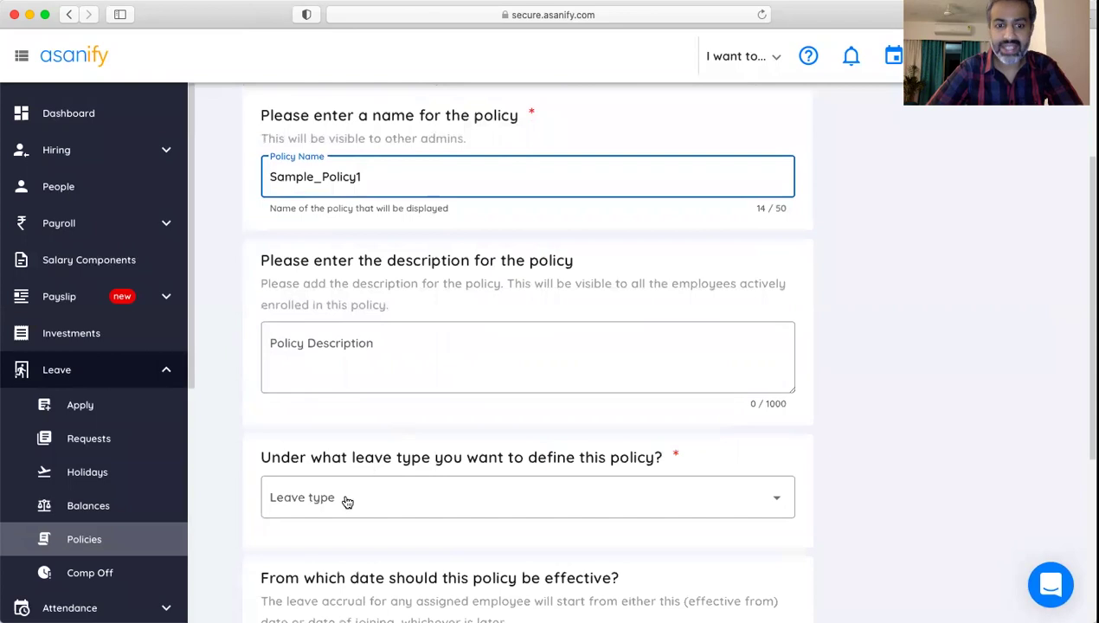
{"action": "left_click", "coordinate": [346, 499]}
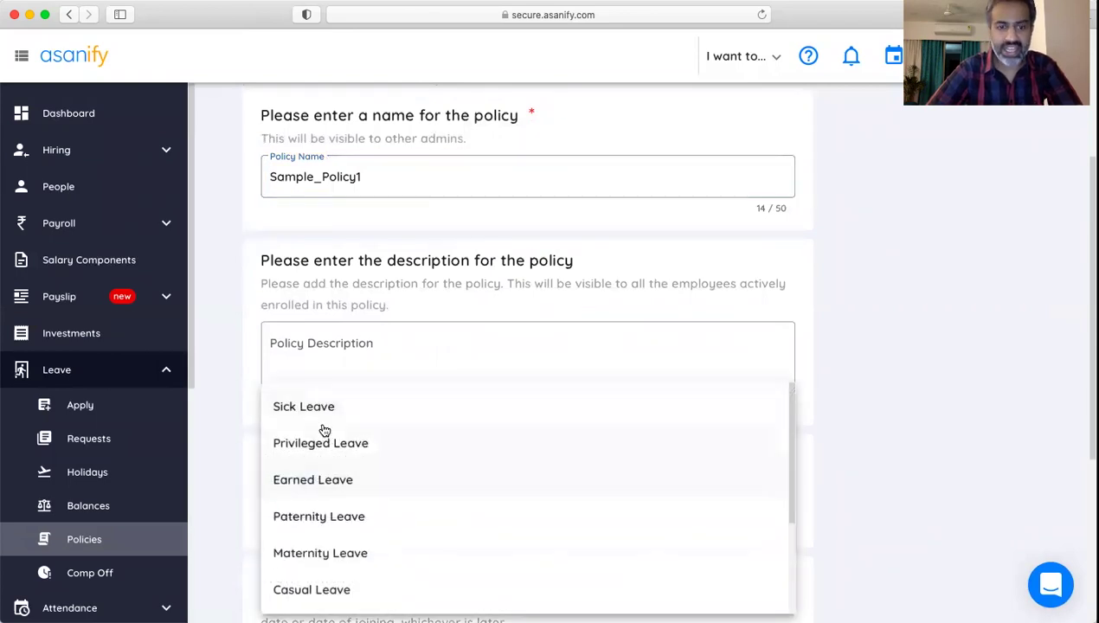
{"action": "left_click", "coordinate": [305, 592]}
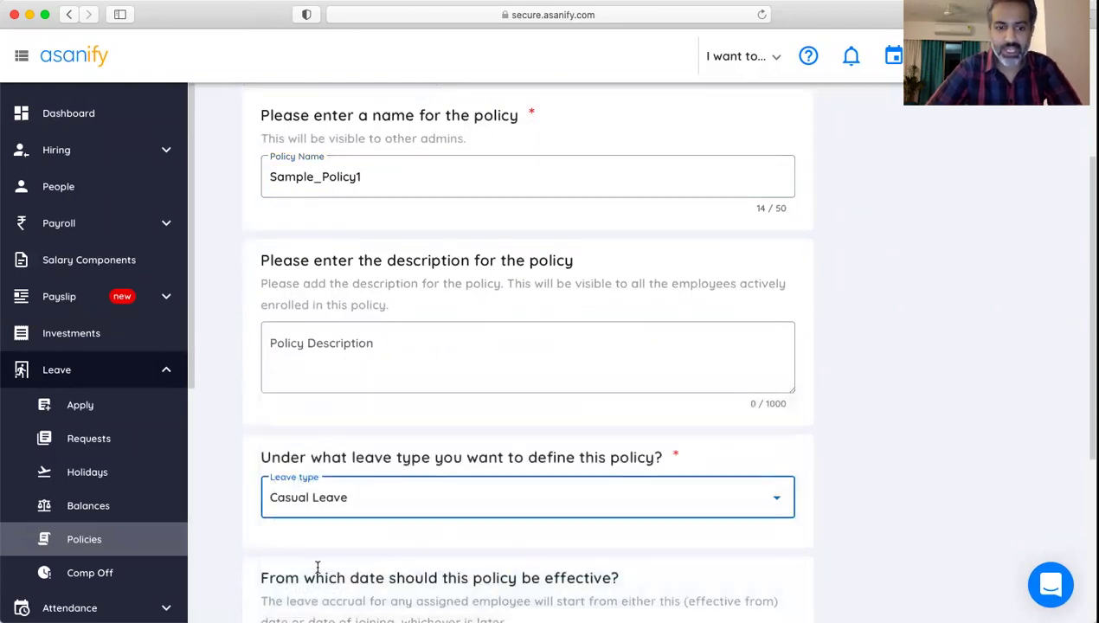
{"action": "scroll", "coordinate": [321, 559], "scroll_direction": "down", "scroll_amount": 4}
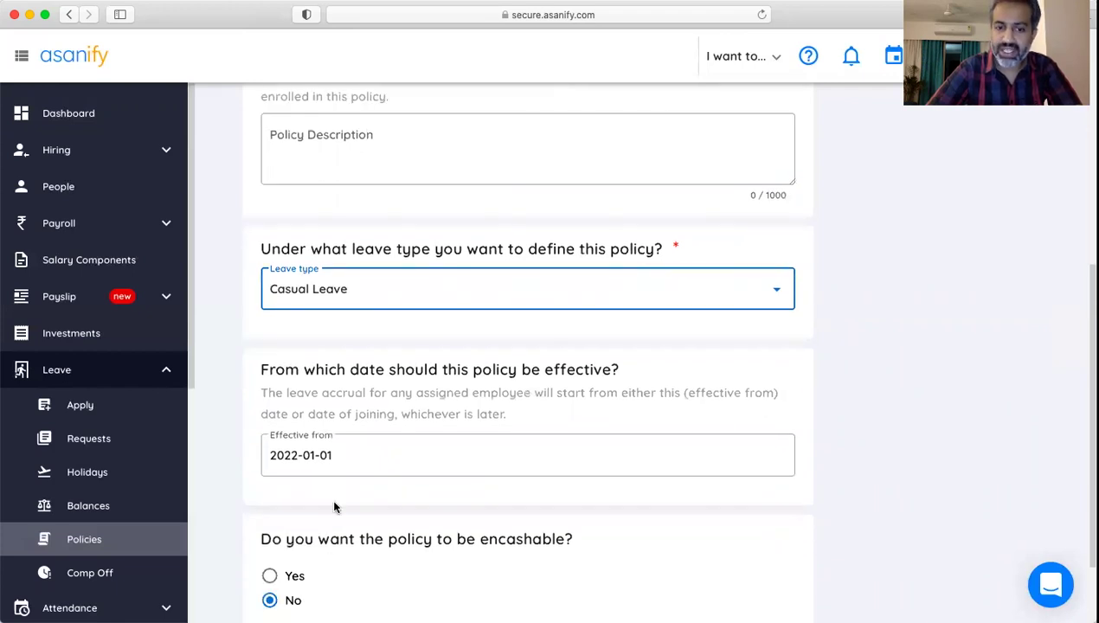
{"action": "scroll", "coordinate": [334, 508], "scroll_direction": "down", "scroll_amount": 2}
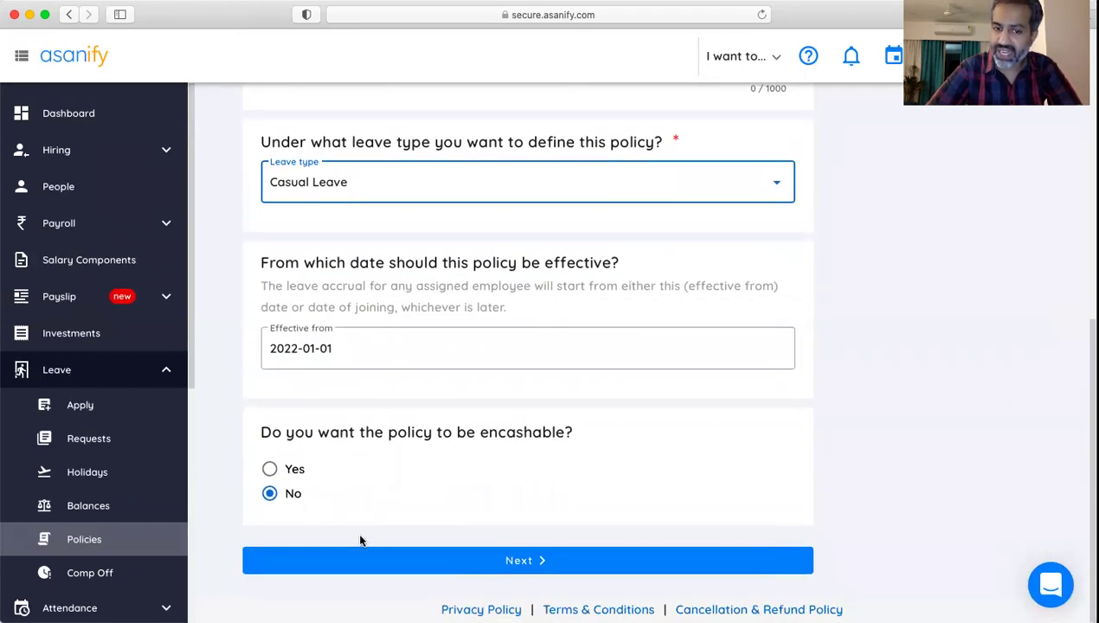
On the accrual rules, set Total Per Year to 12 leaves
{"action": "left_click", "coordinate": [421, 567]}
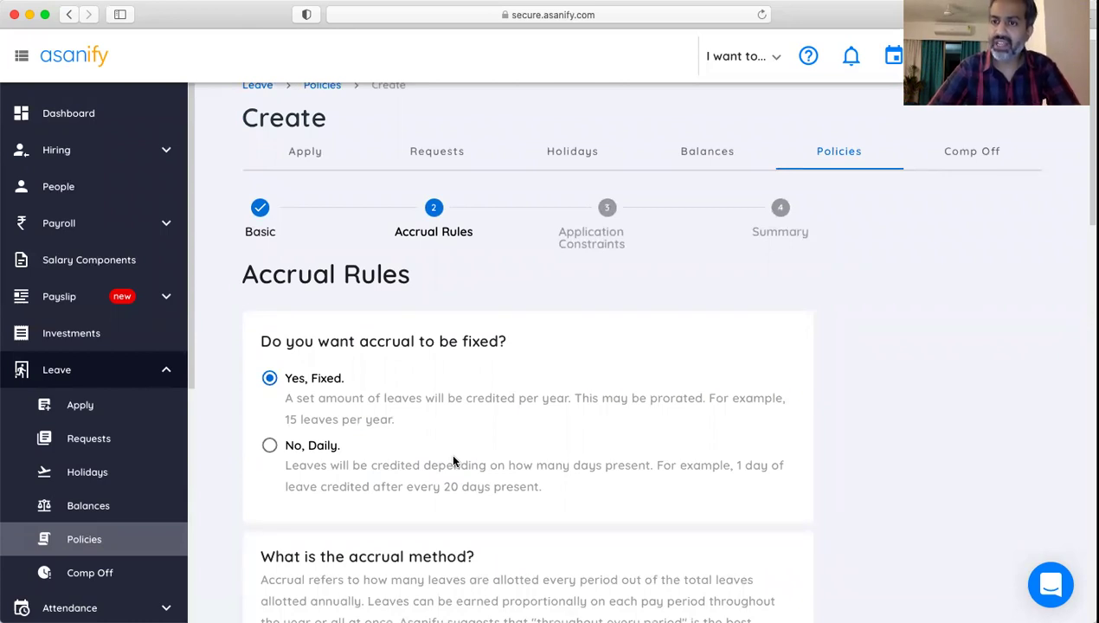
{"action": "scroll", "coordinate": [453, 461], "scroll_direction": "down", "scroll_amount": 1}
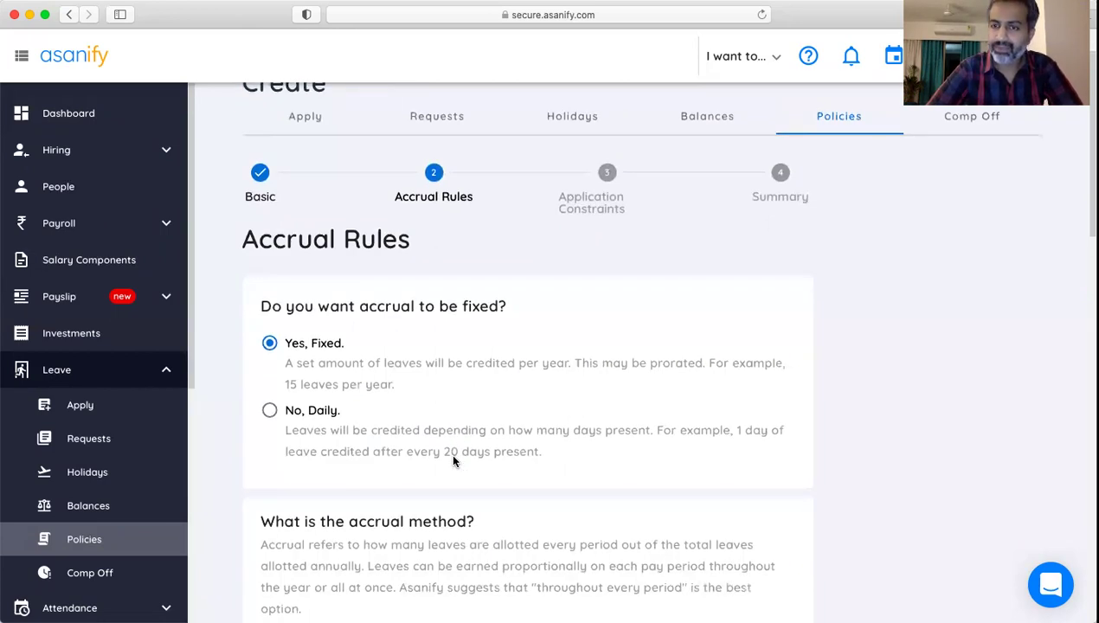
{"action": "scroll", "coordinate": [441, 359], "scroll_direction": "down", "scroll_amount": 3}
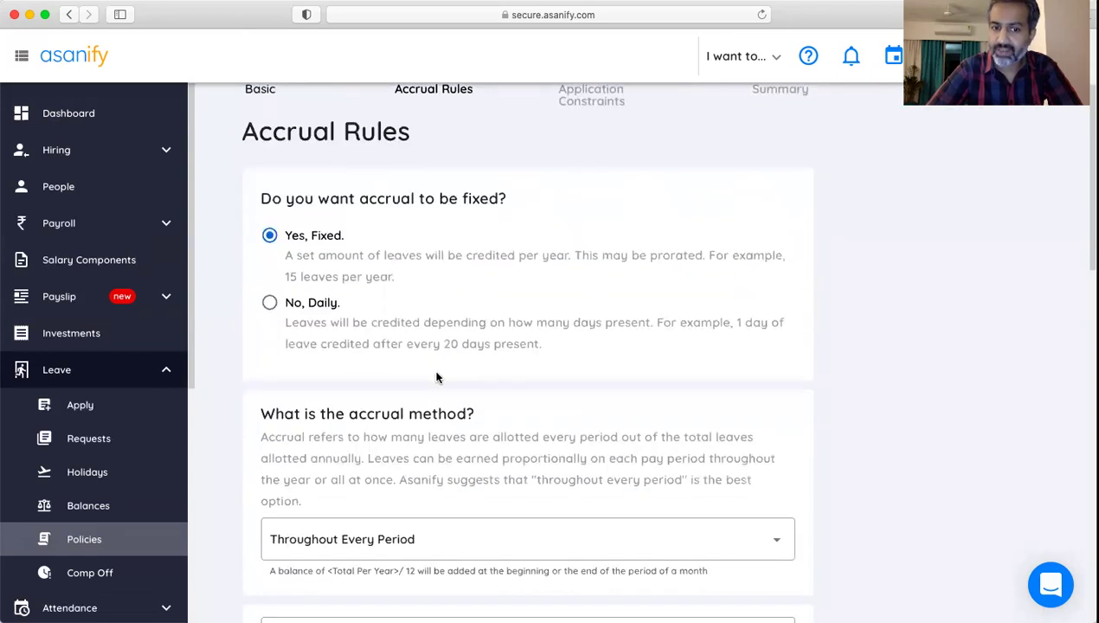
{"action": "scroll", "coordinate": [386, 450], "scroll_direction": "down", "scroll_amount": 2}
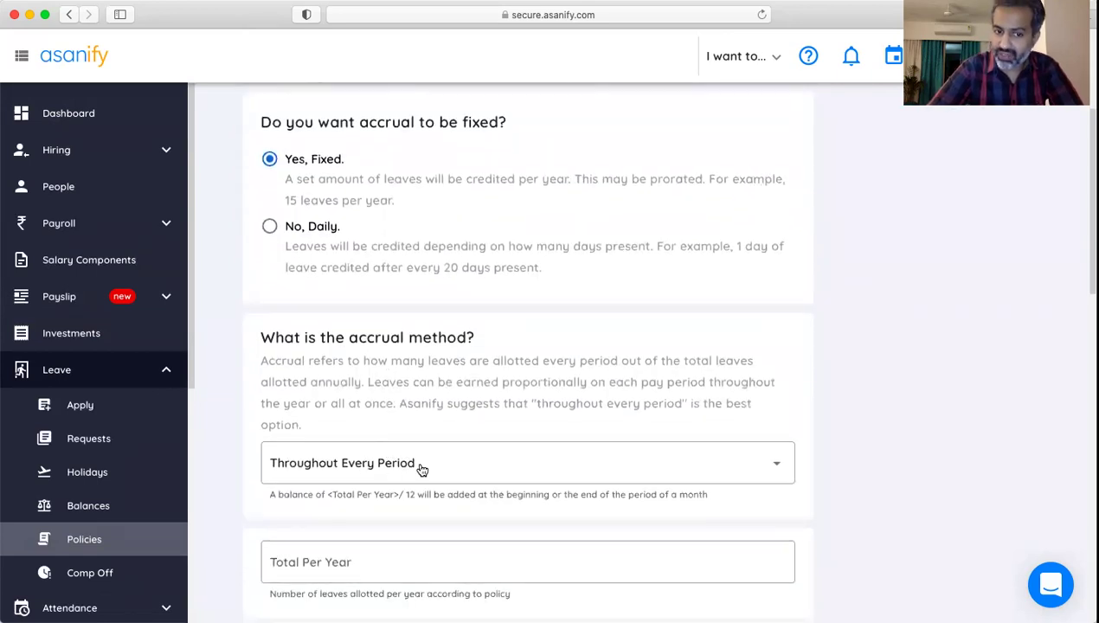
{"action": "scroll", "coordinate": [421, 468], "scroll_direction": "down", "scroll_amount": 2}
{"action": "left_click", "coordinate": [361, 472]}
{"action": "type", "text": "1"}
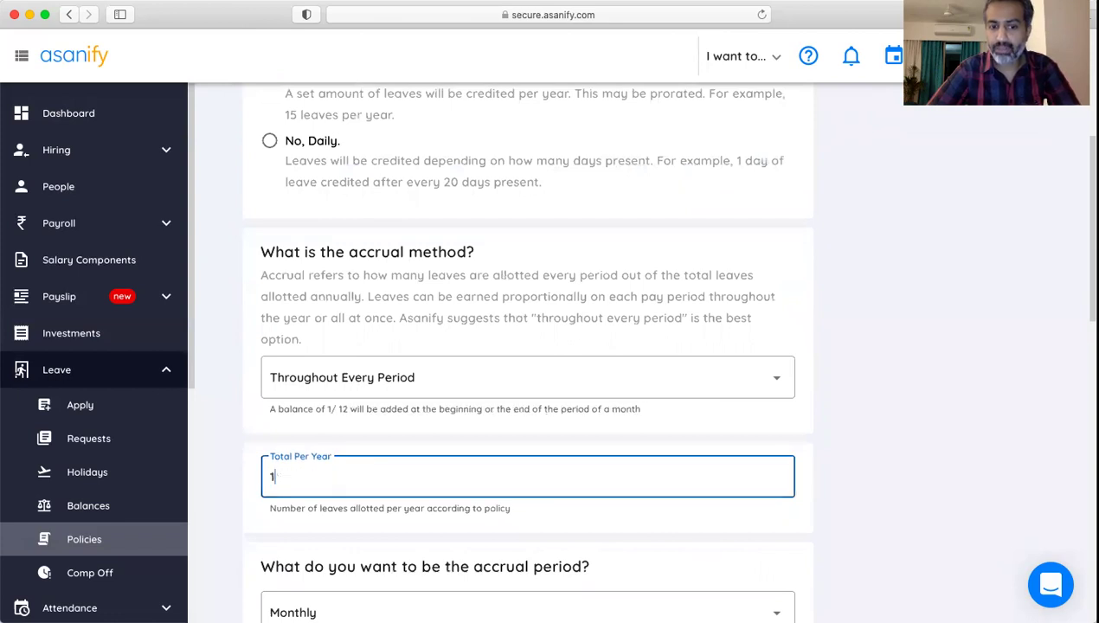
{"action": "type", "text": "2"}
Credit the monthly accrual at the beginning of each period, with no reset
{"action": "scroll", "coordinate": [361, 471], "scroll_direction": "down", "scroll_amount": 3}
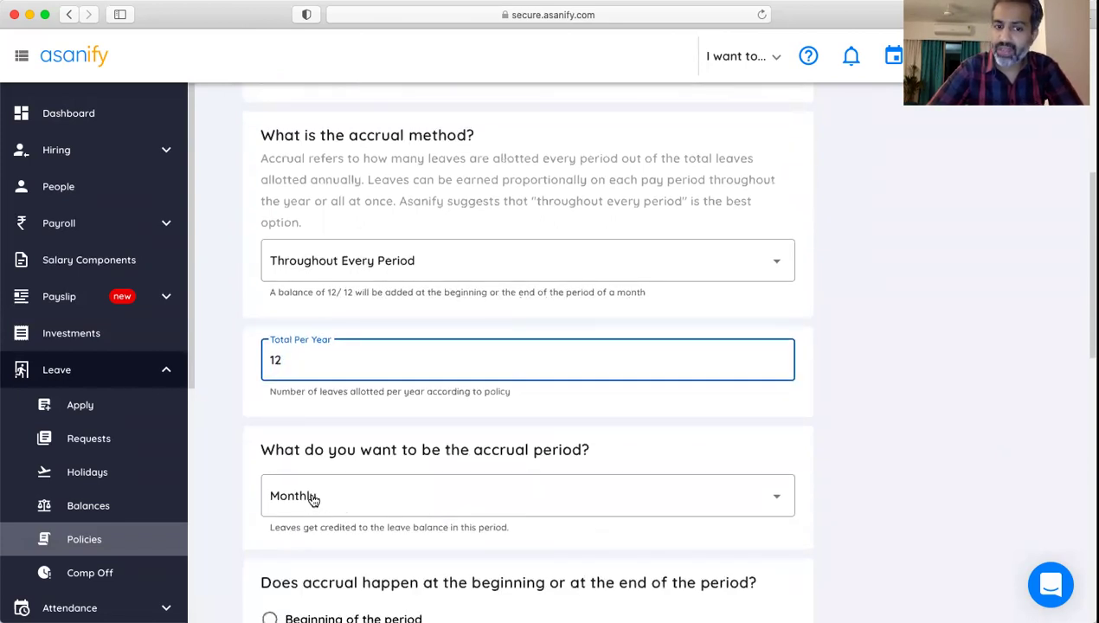
{"action": "scroll", "coordinate": [314, 497], "scroll_direction": "down", "scroll_amount": 3}
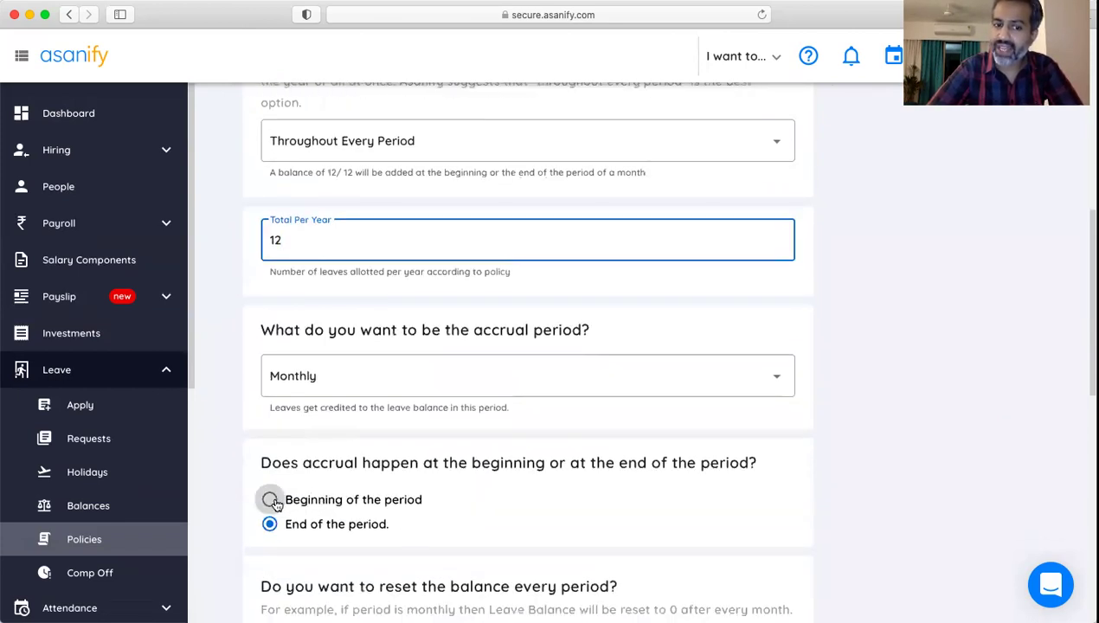
{"action": "left_click", "coordinate": [271, 500]}
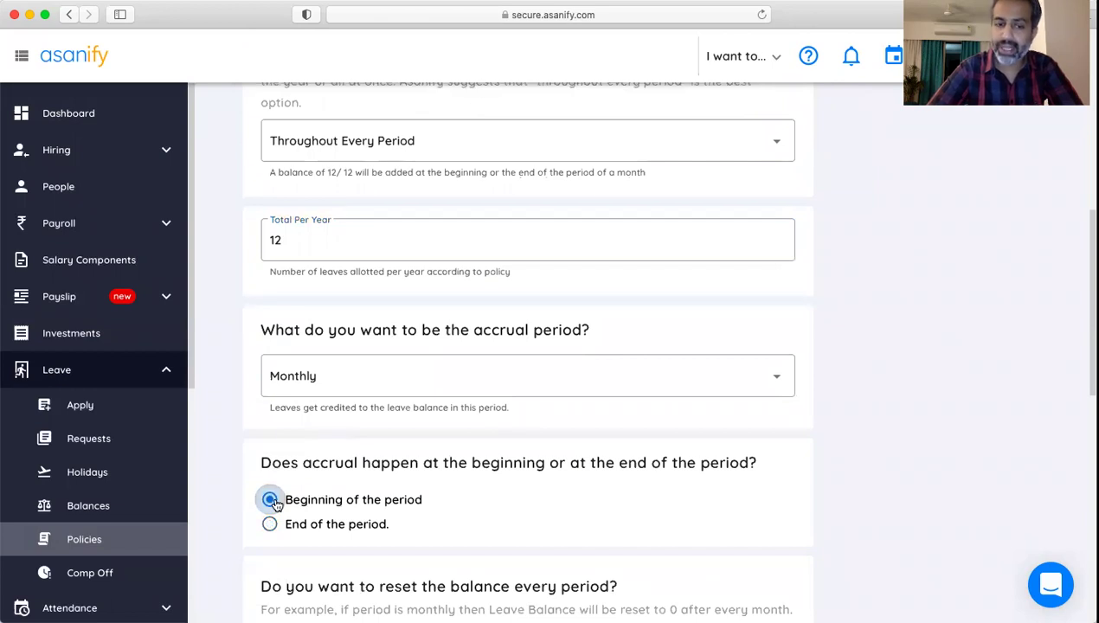
{"action": "scroll", "coordinate": [274, 502], "scroll_direction": "down", "scroll_amount": 2}
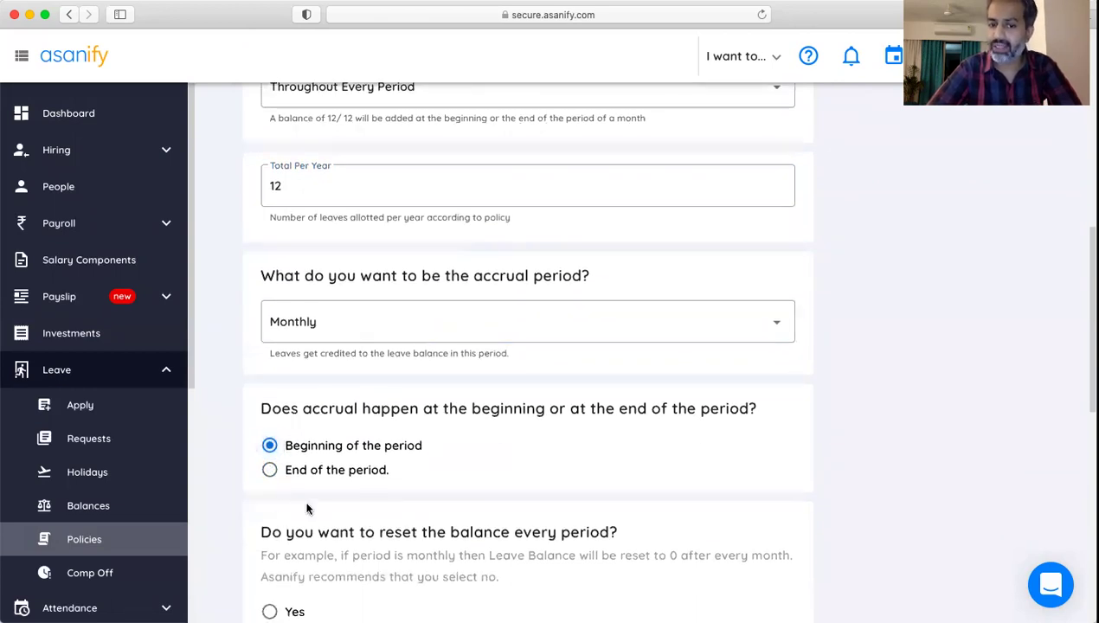
{"action": "scroll", "coordinate": [307, 509], "scroll_direction": "down", "scroll_amount": 2}
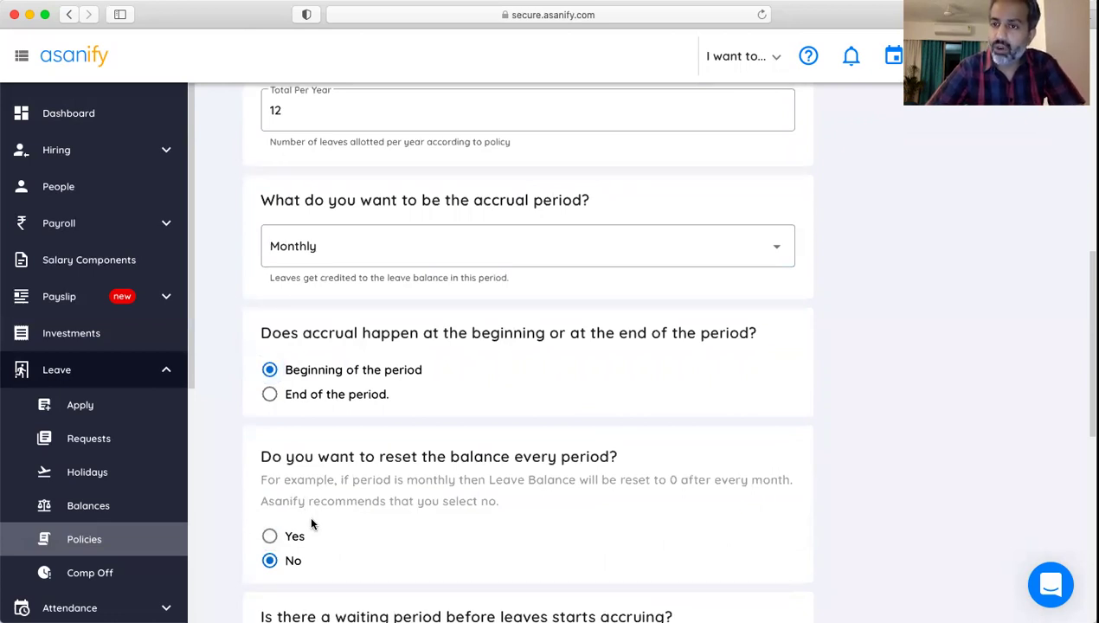
{"action": "scroll", "coordinate": [311, 524], "scroll_direction": "down", "scroll_amount": 3}
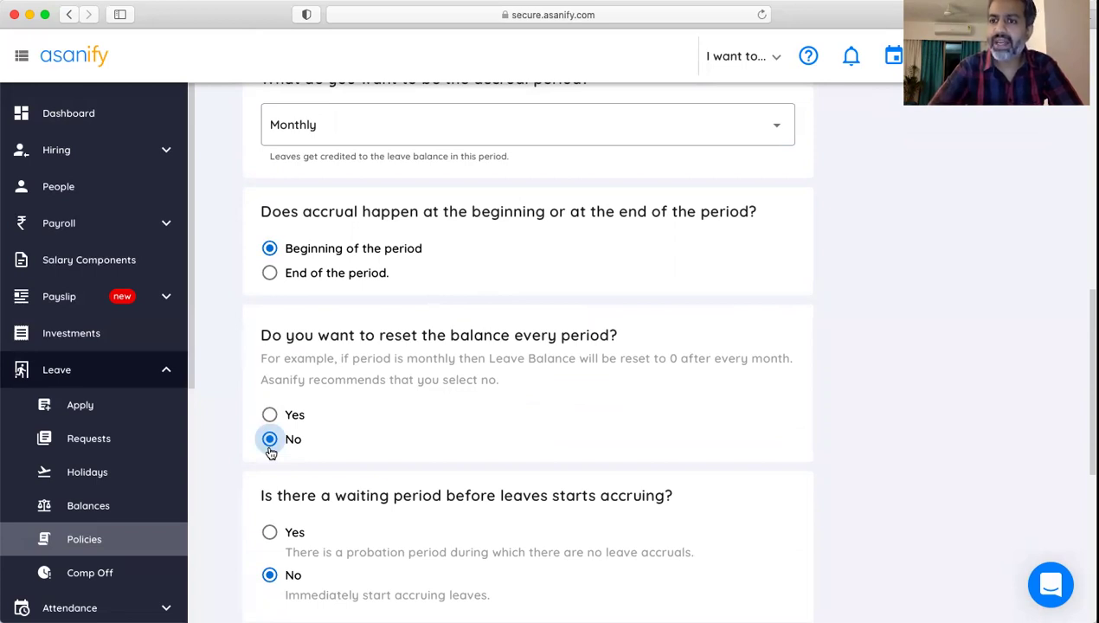
{"action": "scroll", "coordinate": [268, 444], "scroll_direction": "down", "scroll_amount": 1}
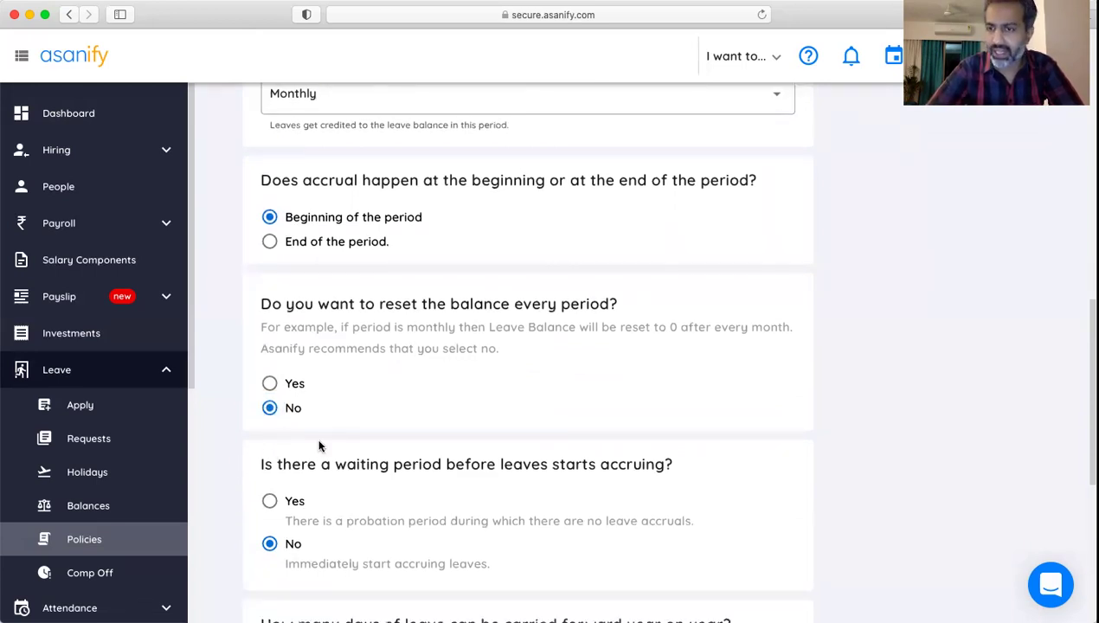
Set Max Carry Days to 6
{"action": "scroll", "coordinate": [339, 491], "scroll_direction": "down", "scroll_amount": 1}
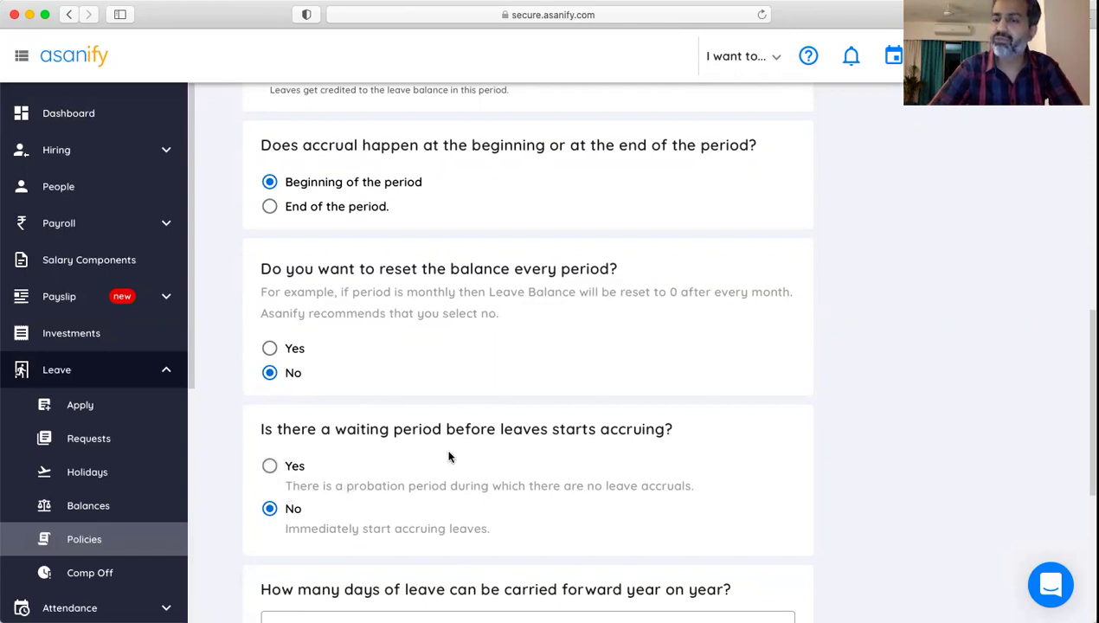
{"action": "scroll", "coordinate": [449, 454], "scroll_direction": "down", "scroll_amount": 2}
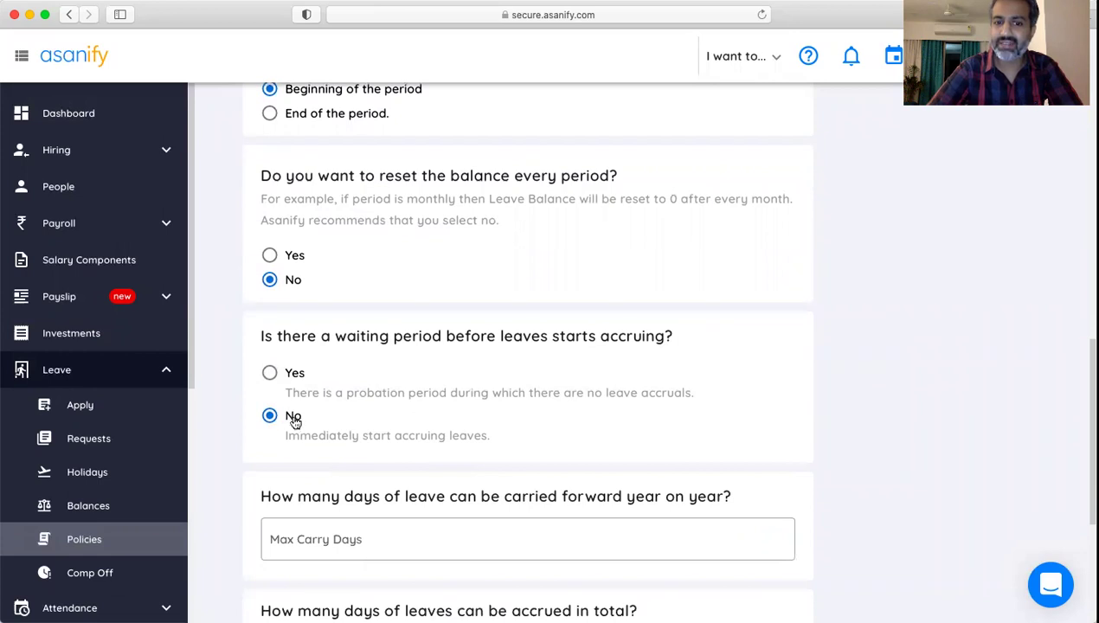
{"action": "scroll", "coordinate": [365, 429], "scroll_direction": "down", "scroll_amount": 1}
{"action": "scroll", "coordinate": [365, 430], "scroll_direction": "down", "scroll_amount": 2}
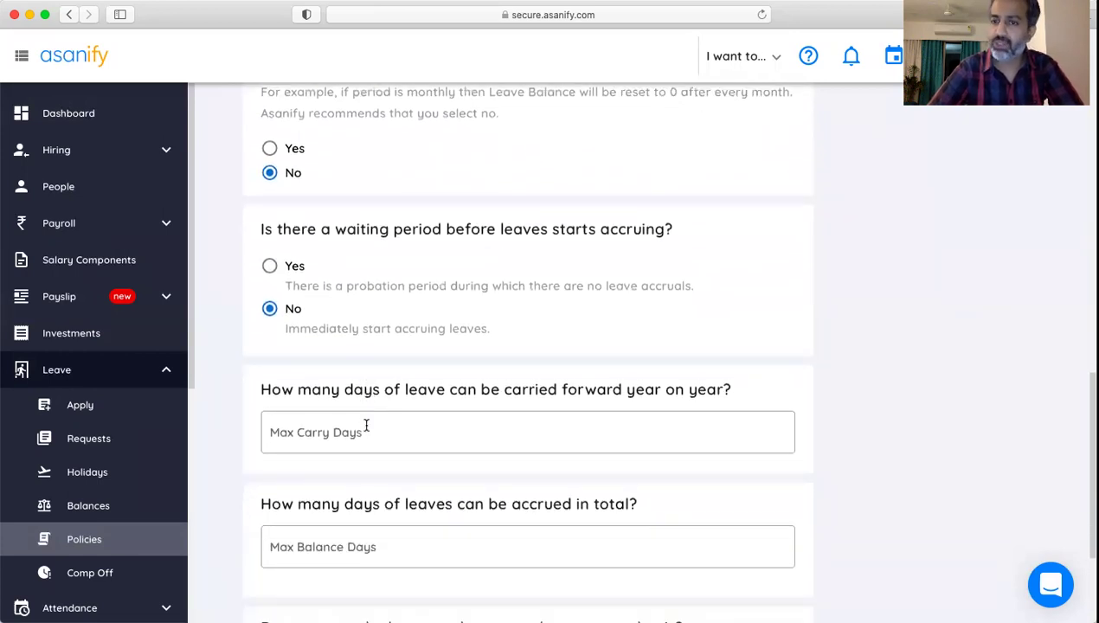
{"action": "scroll", "coordinate": [366, 425], "scroll_direction": "down", "scroll_amount": 1}
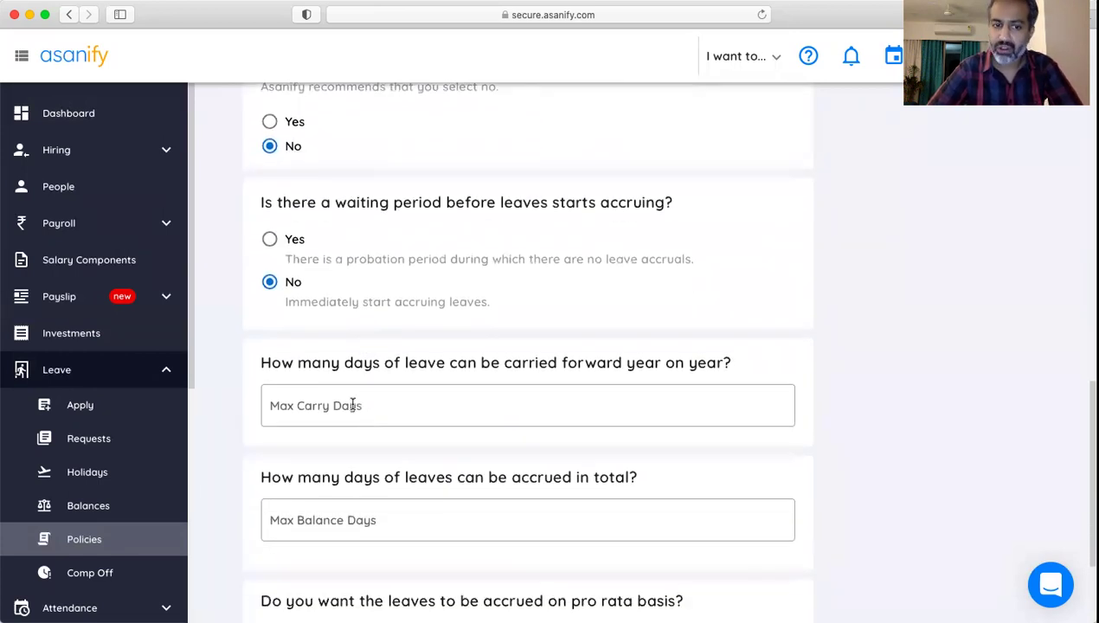
{"action": "left_click", "coordinate": [352, 404]}
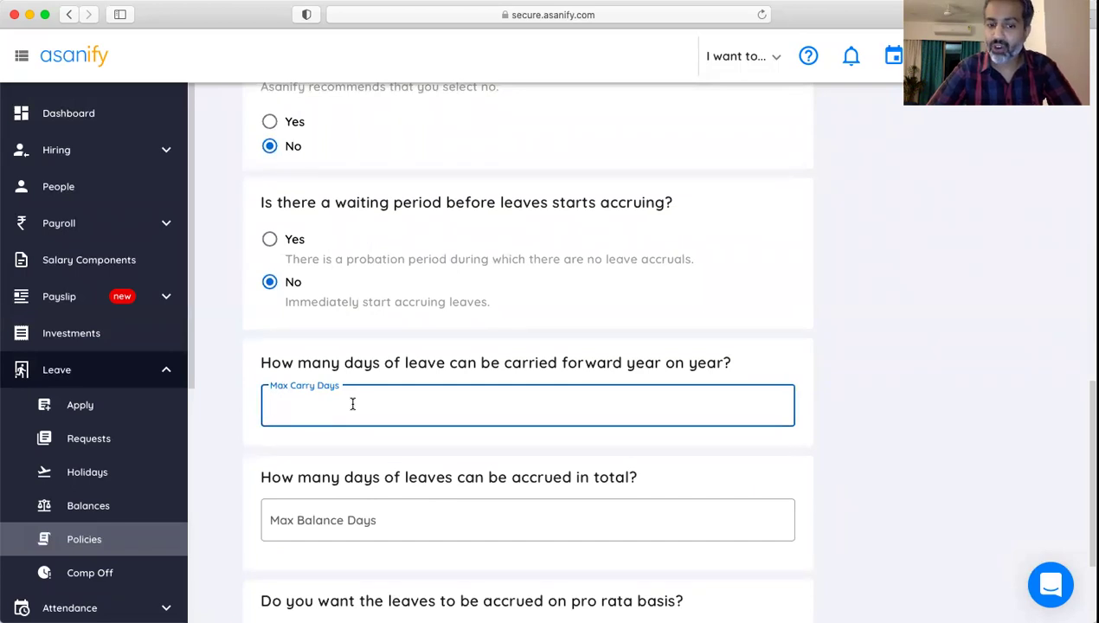
{"action": "type", "text": "6"}
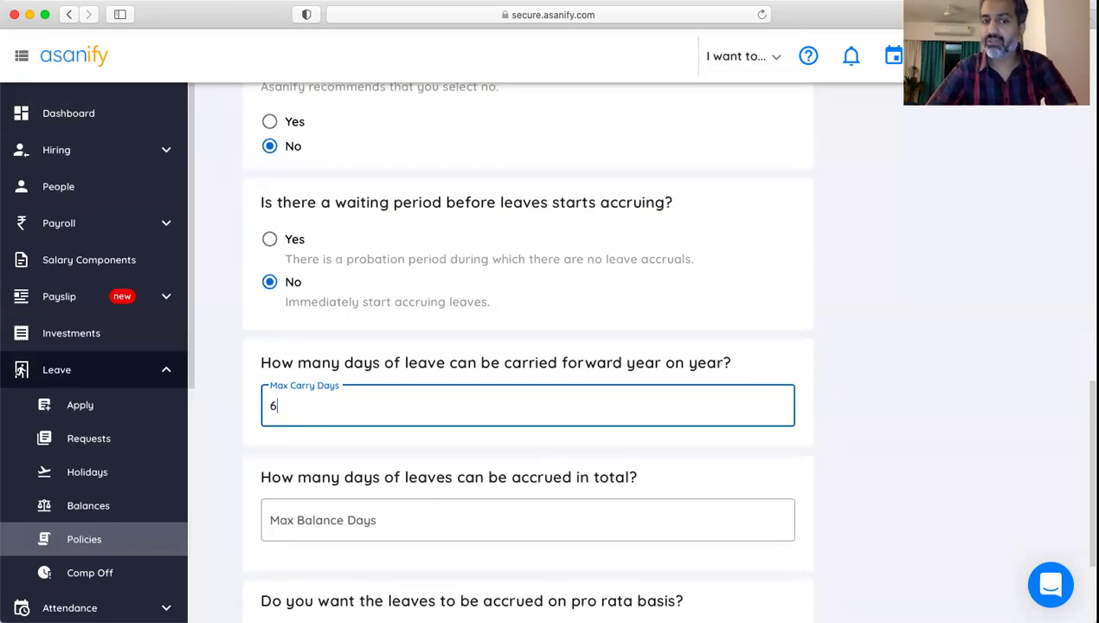
Cap the maximum accrued balance at 18 days
{"action": "scroll", "coordinate": [273, 450], "scroll_direction": "down", "scroll_amount": 3}
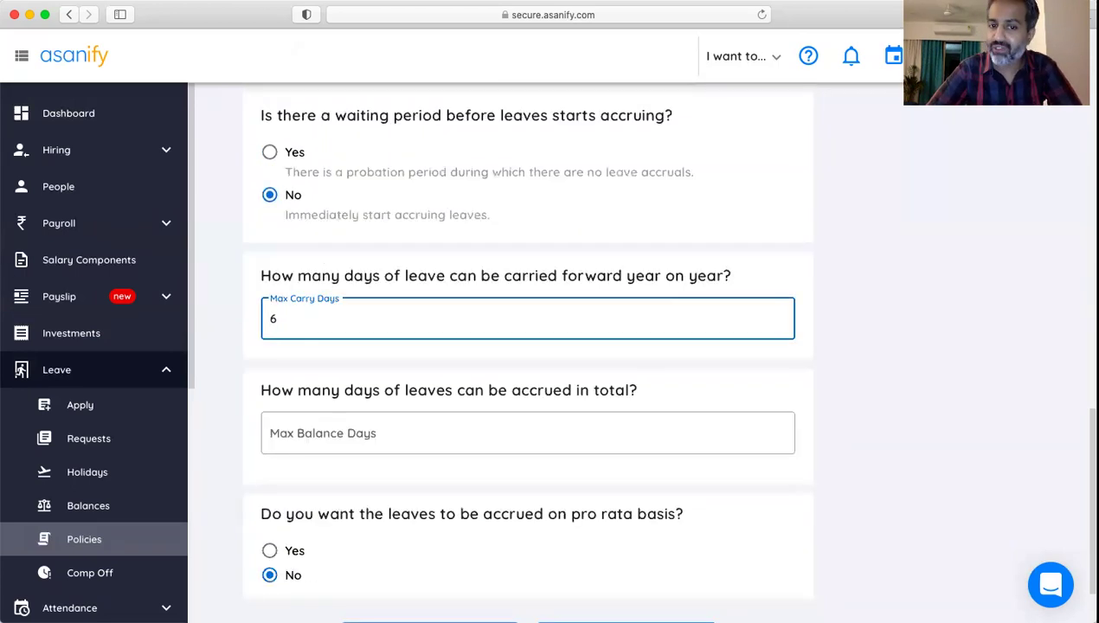
{"action": "left_click", "coordinate": [313, 432]}
{"action": "left_click", "coordinate": [282, 474]}
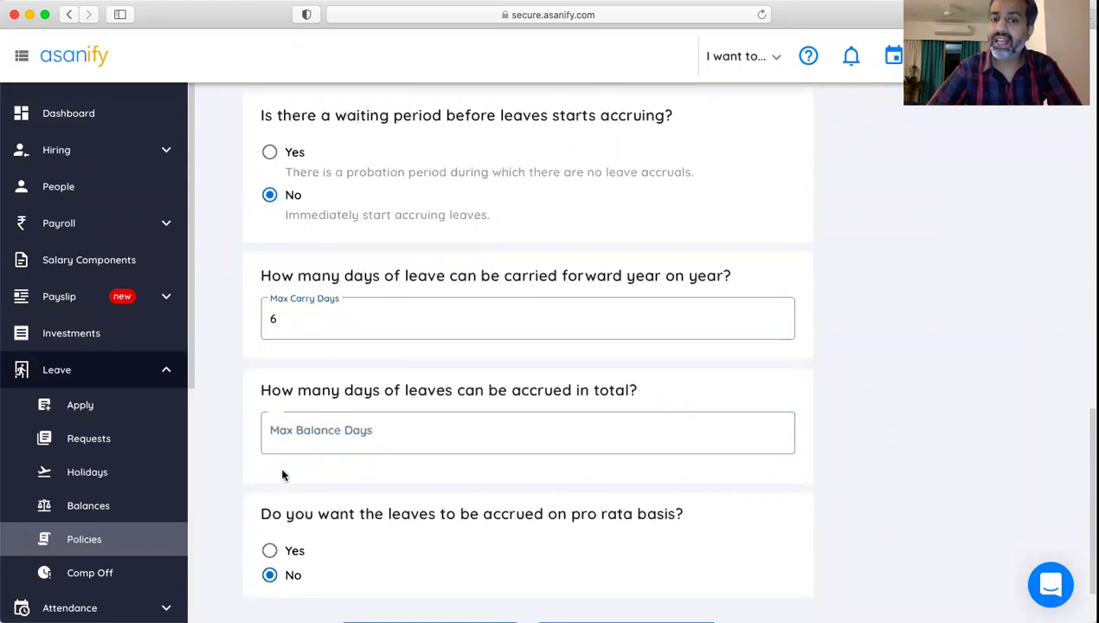
{"action": "left_click", "coordinate": [318, 430]}
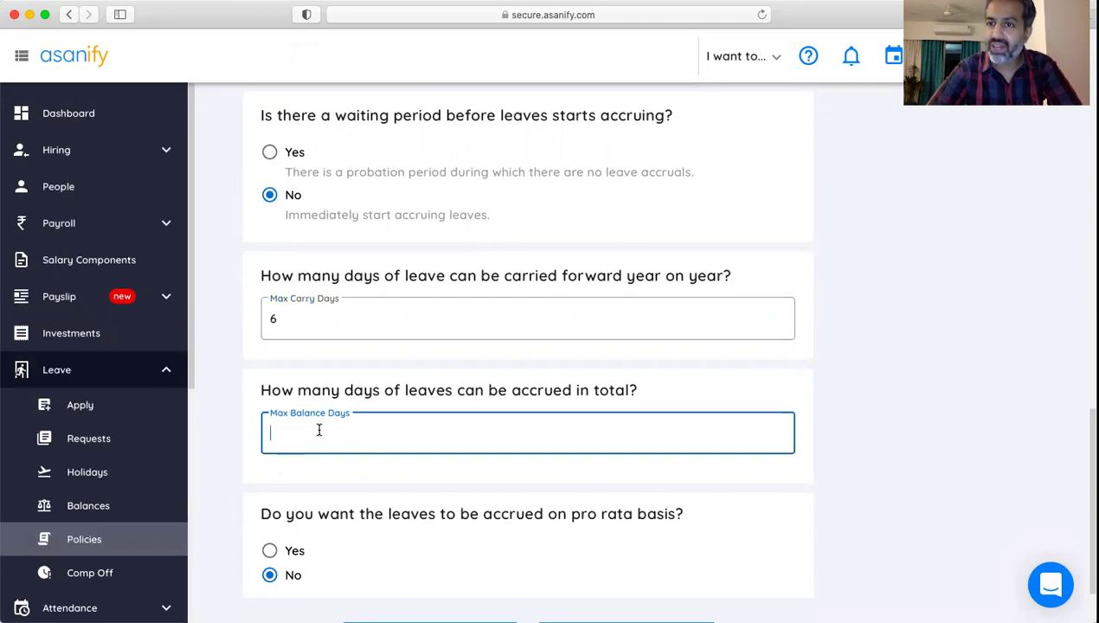
{"action": "type", "text": "18"}
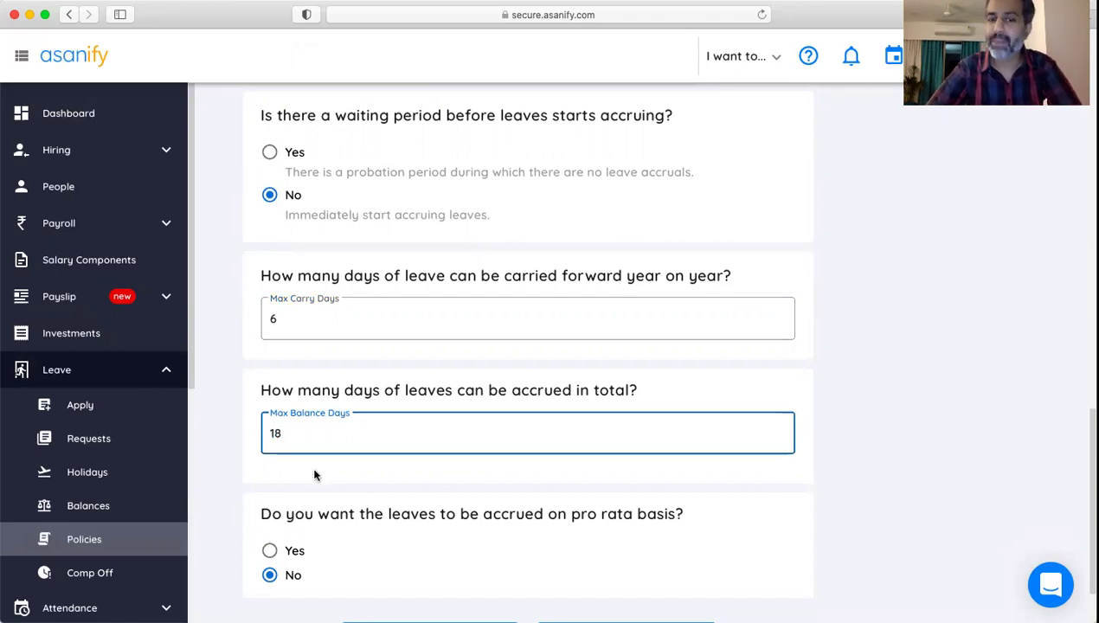
{"action": "scroll", "coordinate": [314, 474], "scroll_direction": "down", "scroll_amount": 2}
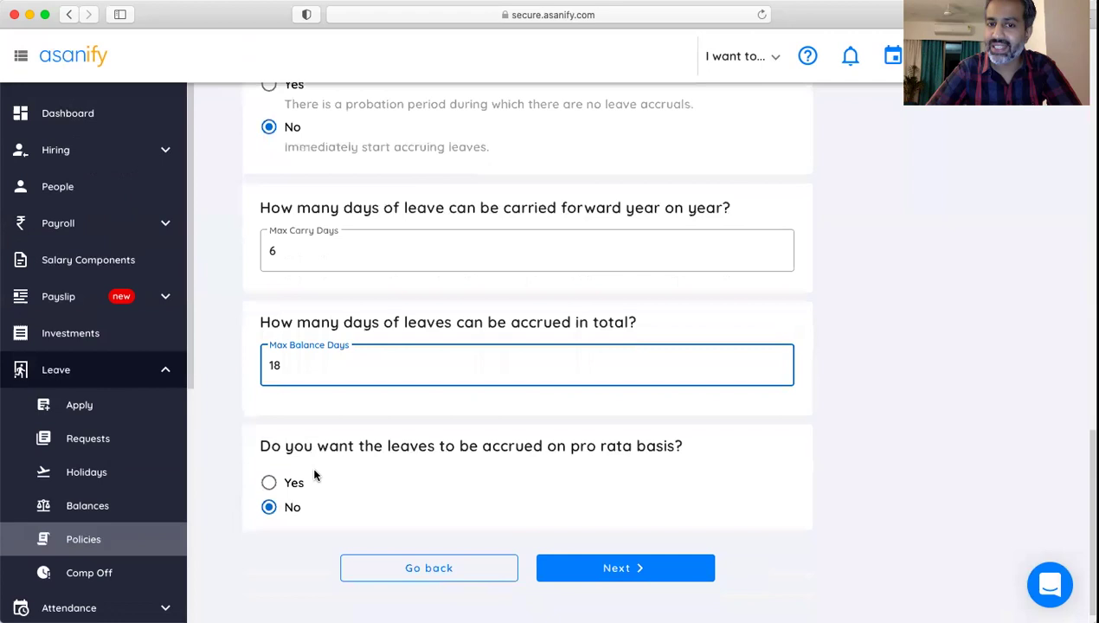
{"action": "scroll", "coordinate": [314, 475], "scroll_direction": "down", "scroll_amount": 1}
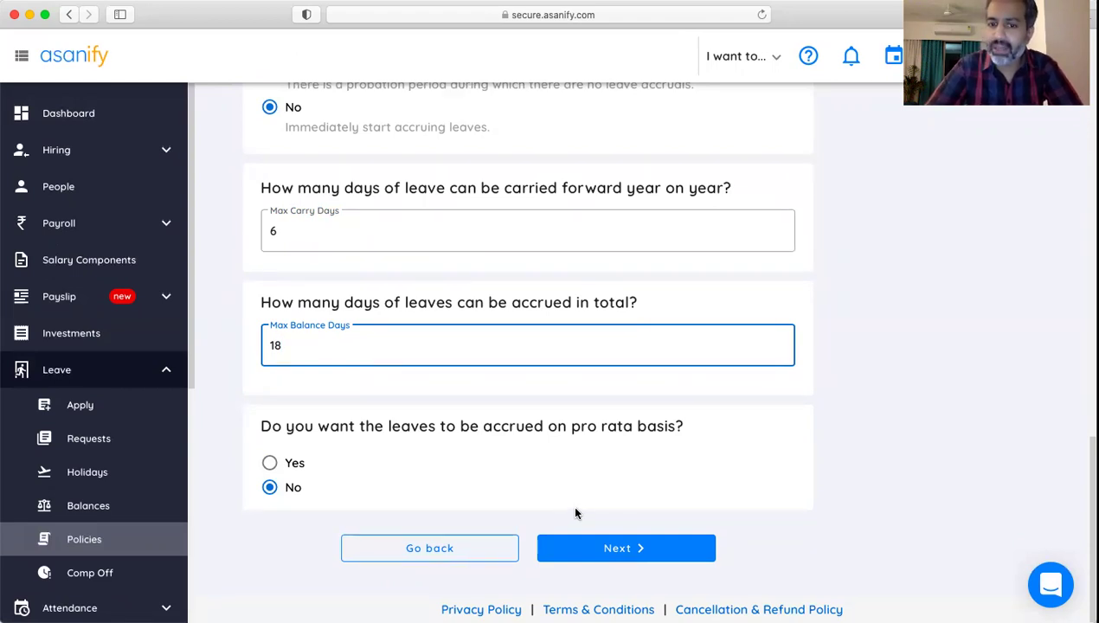
On Application Constraints, require advance notice for leave requests
{"action": "left_click", "coordinate": [604, 550]}
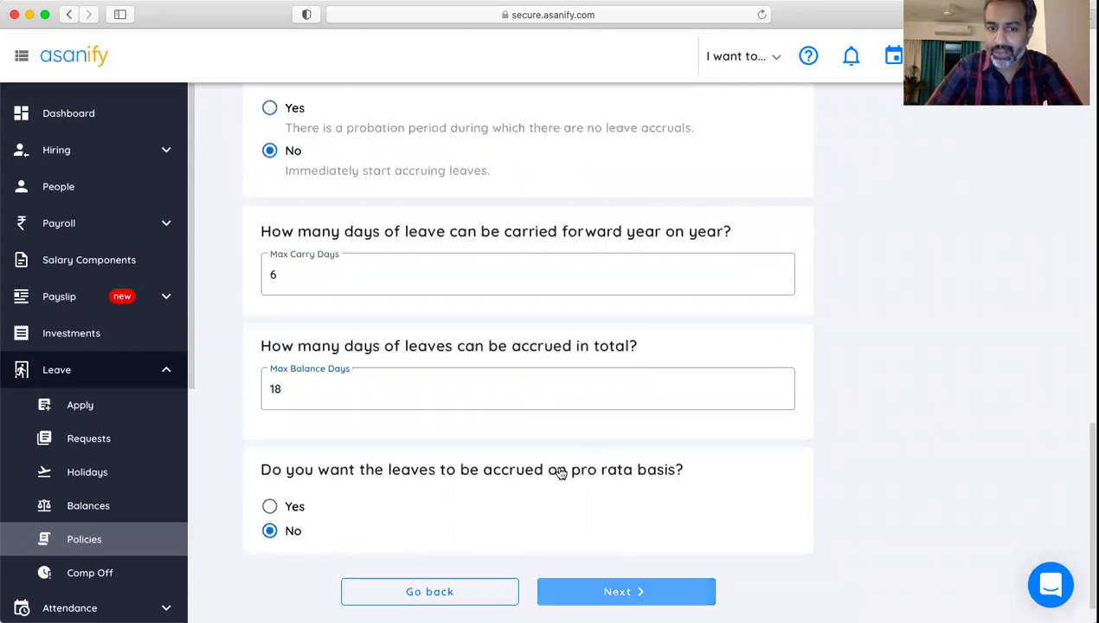
{"action": "scroll", "coordinate": [554, 459], "scroll_direction": "down", "scroll_amount": 2}
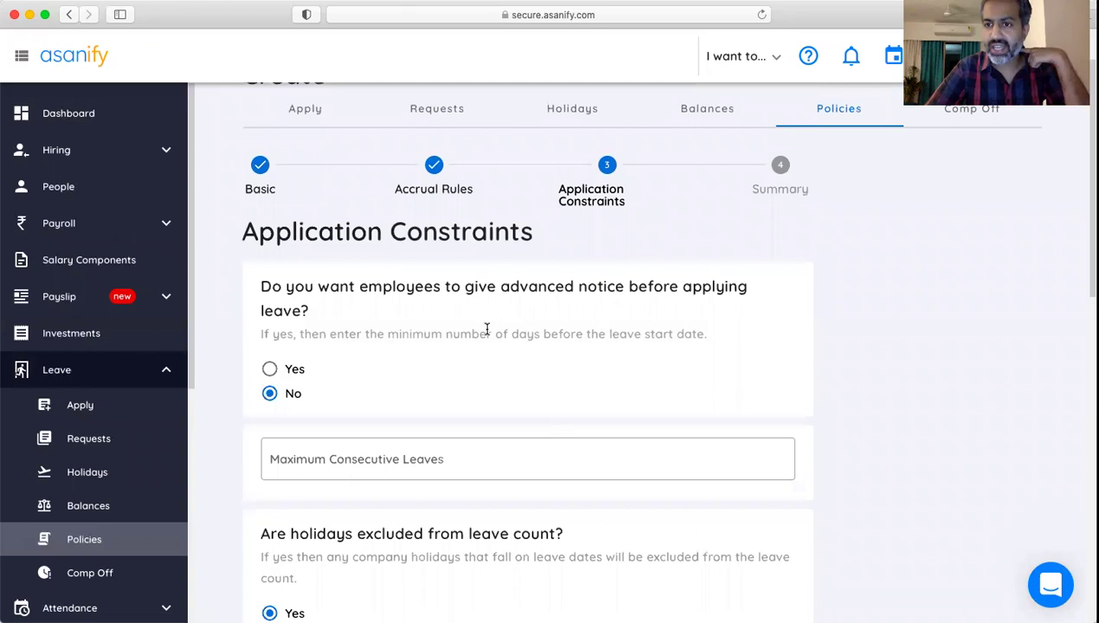
{"action": "scroll", "coordinate": [487, 329], "scroll_direction": "down", "scroll_amount": 1}
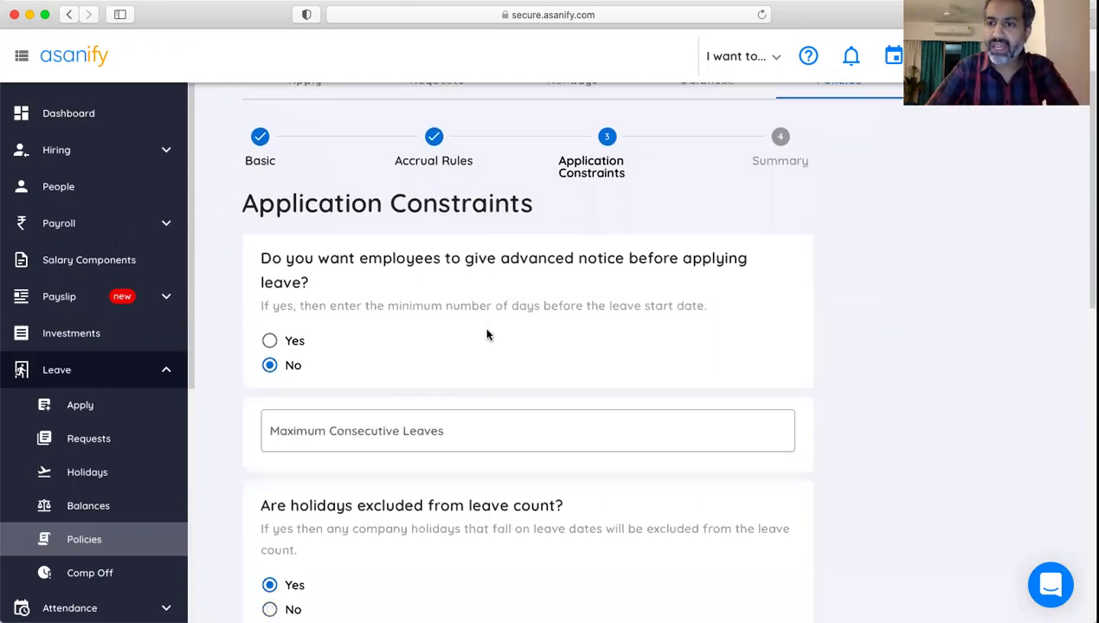
{"action": "scroll", "coordinate": [486, 334], "scroll_direction": "down", "scroll_amount": 1}
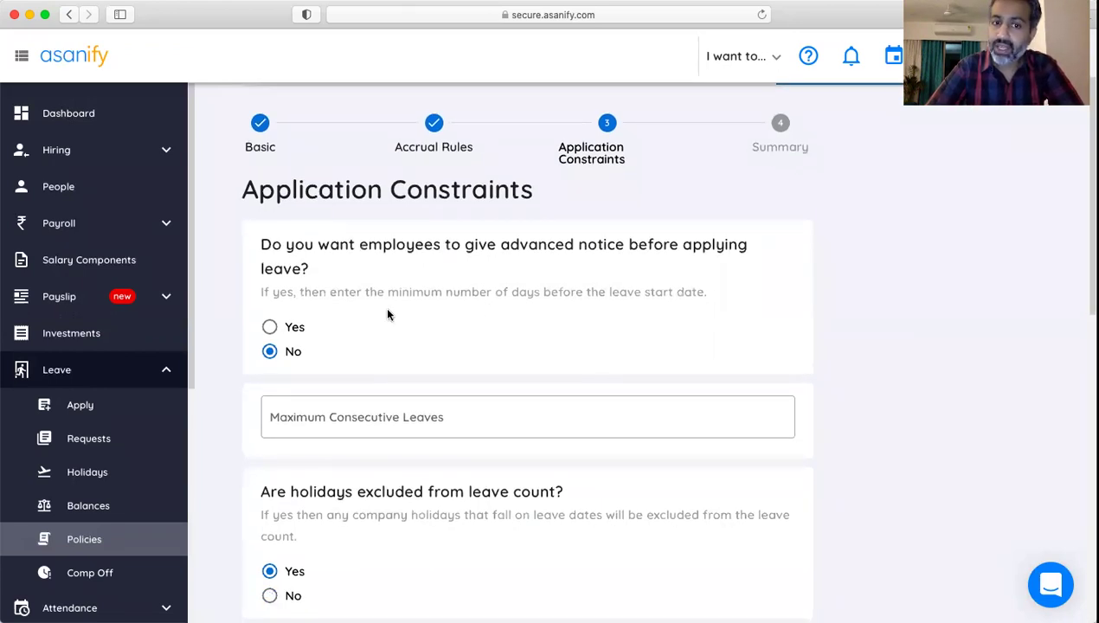
{"action": "left_click", "coordinate": [270, 326]}
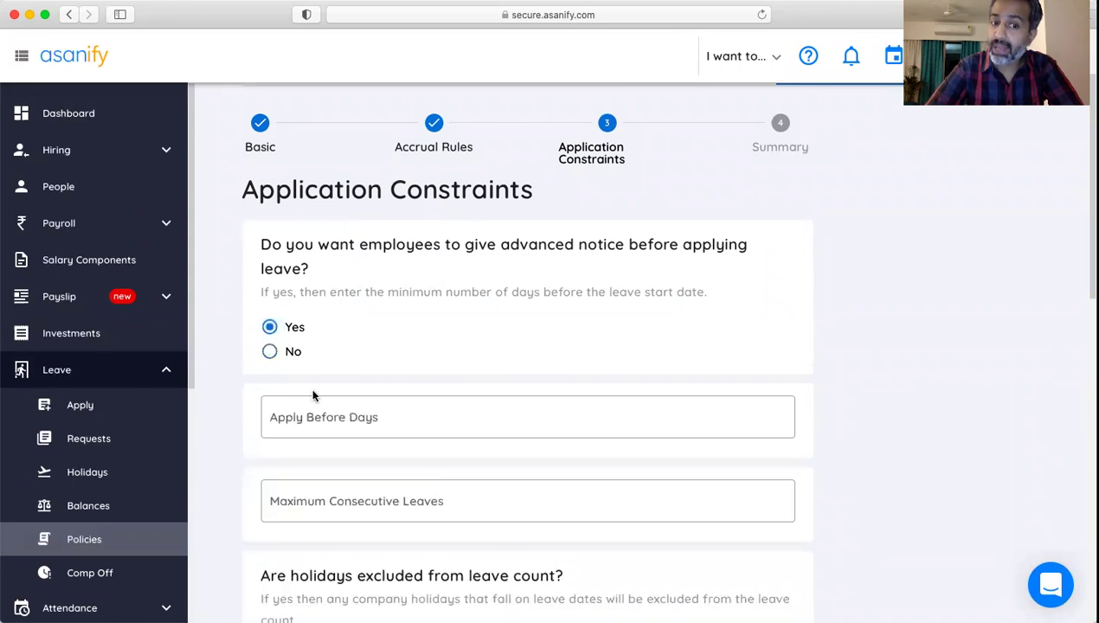
Set Apply Before Days to 1, keeping All leave counts selected
{"action": "scroll", "coordinate": [310, 386], "scroll_direction": "down", "scroll_amount": 1}
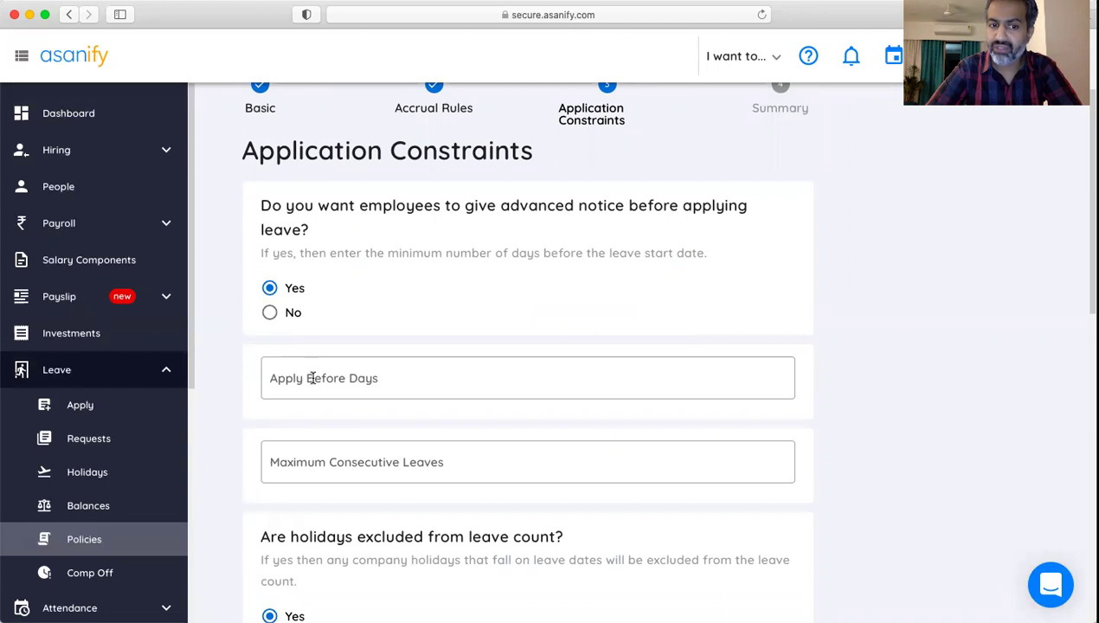
{"action": "left_click", "coordinate": [313, 378]}
{"action": "type", "text": "1"}
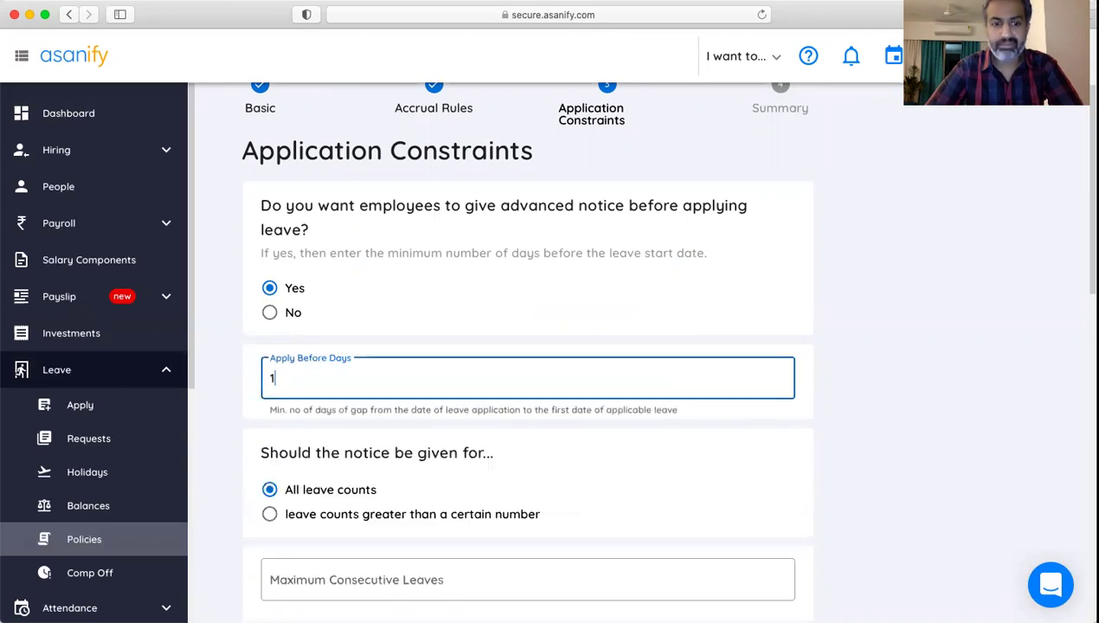
{"action": "left_click", "coordinate": [242, 410]}
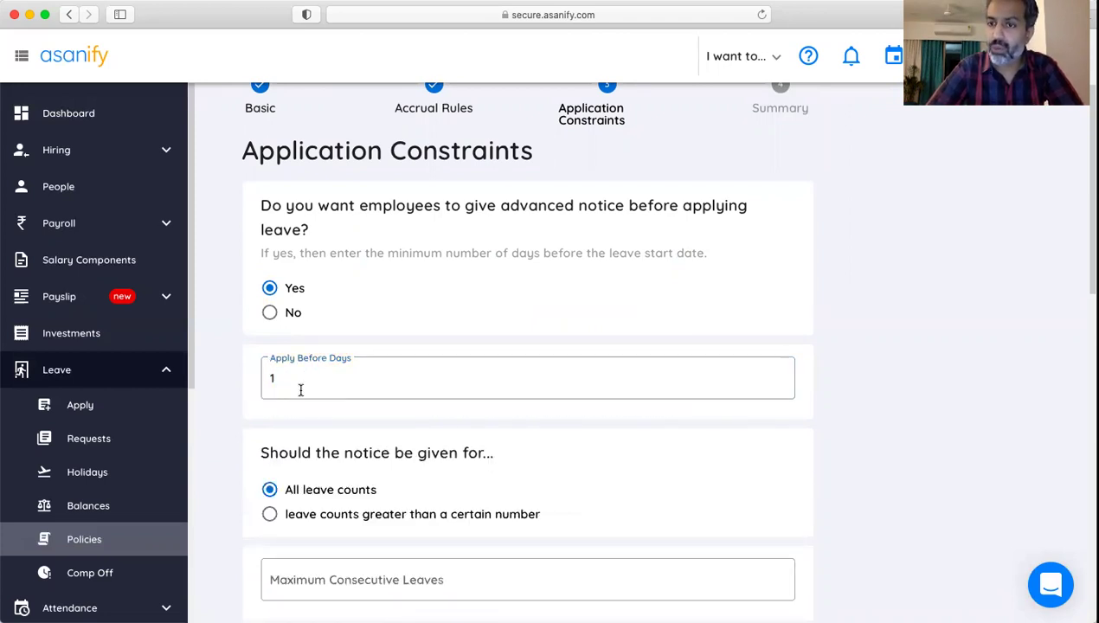
{"action": "scroll", "coordinate": [256, 407], "scroll_direction": "down", "scroll_amount": 3}
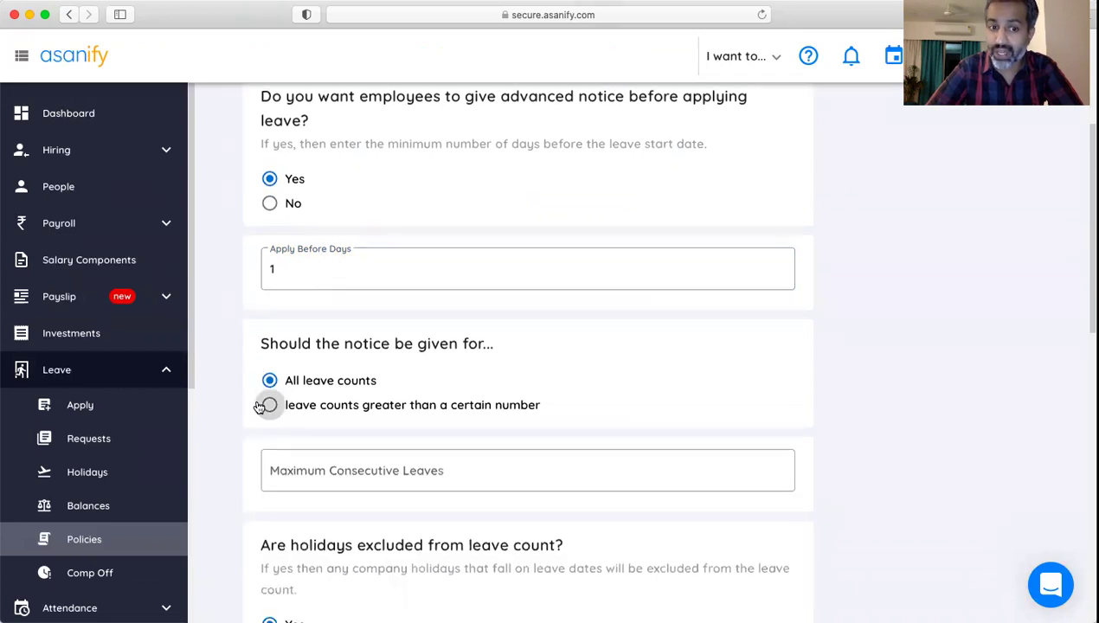
{"action": "scroll", "coordinate": [212, 443], "scroll_direction": "down", "scroll_amount": 2}
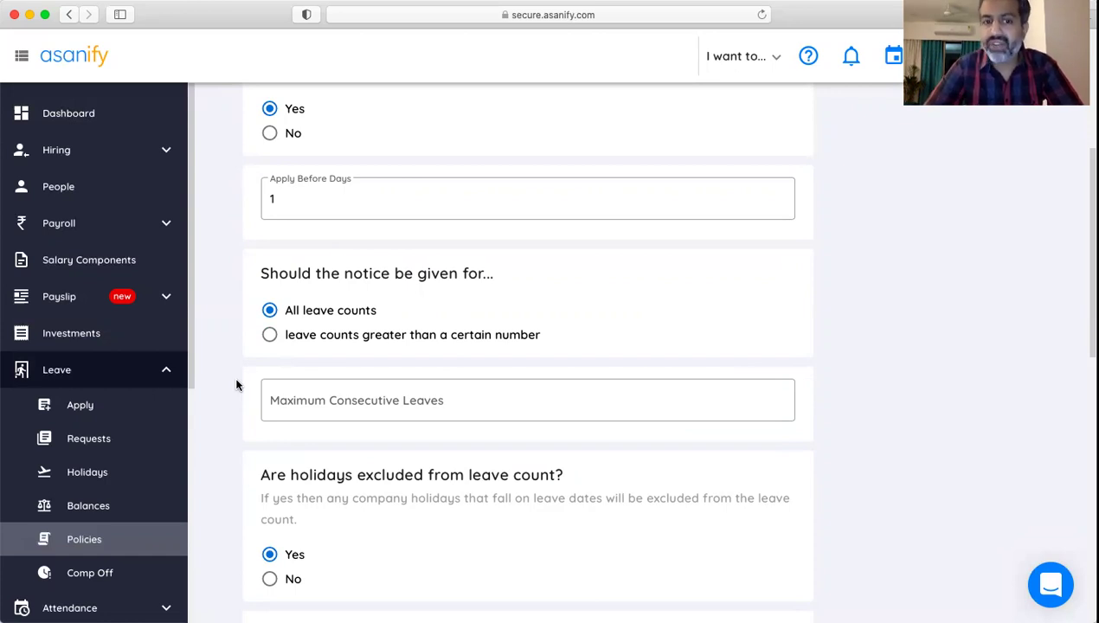
{"action": "scroll", "coordinate": [236, 385], "scroll_direction": "down", "scroll_amount": 2}
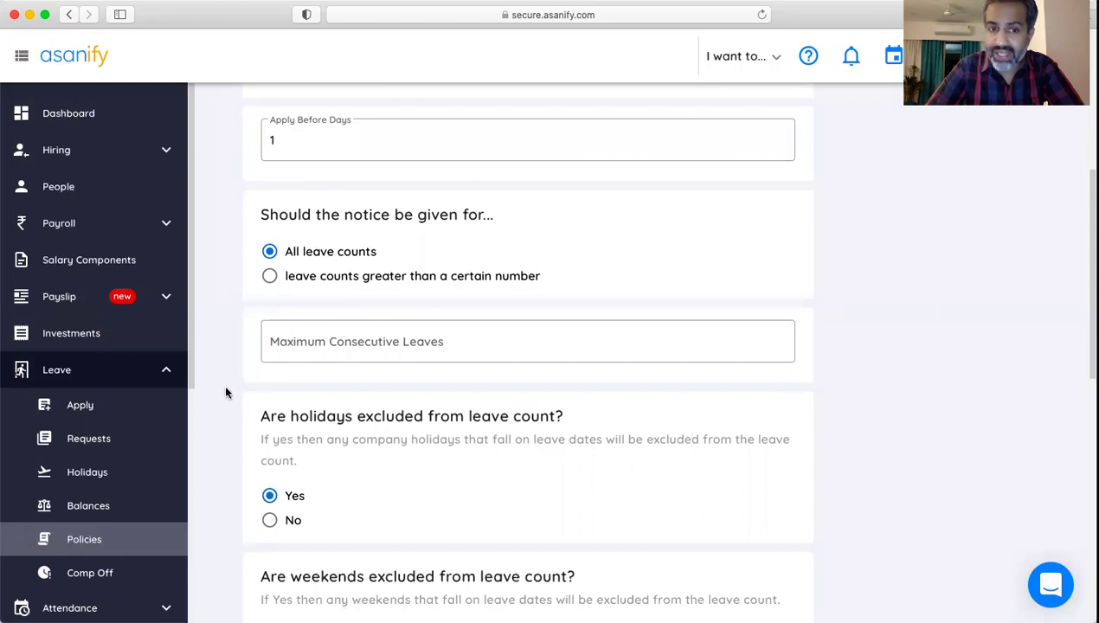
{"action": "scroll", "coordinate": [226, 392], "scroll_direction": "down", "scroll_amount": 1}
{"action": "scroll", "coordinate": [226, 393], "scroll_direction": "down", "scroll_amount": 2}
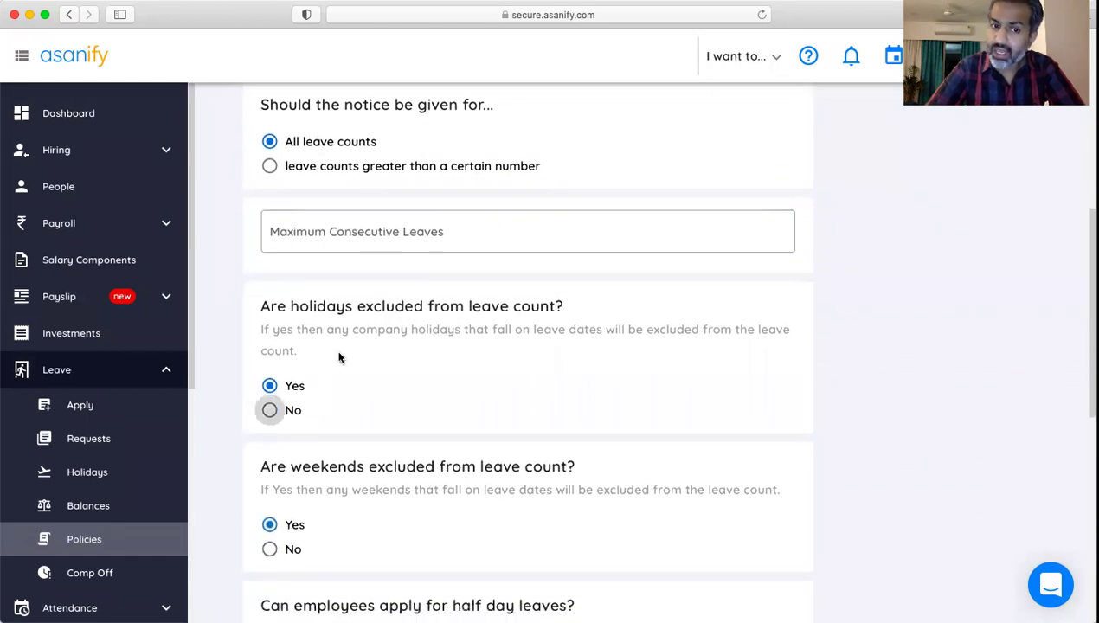
{"action": "scroll", "coordinate": [317, 399], "scroll_direction": "down", "scroll_amount": 2}
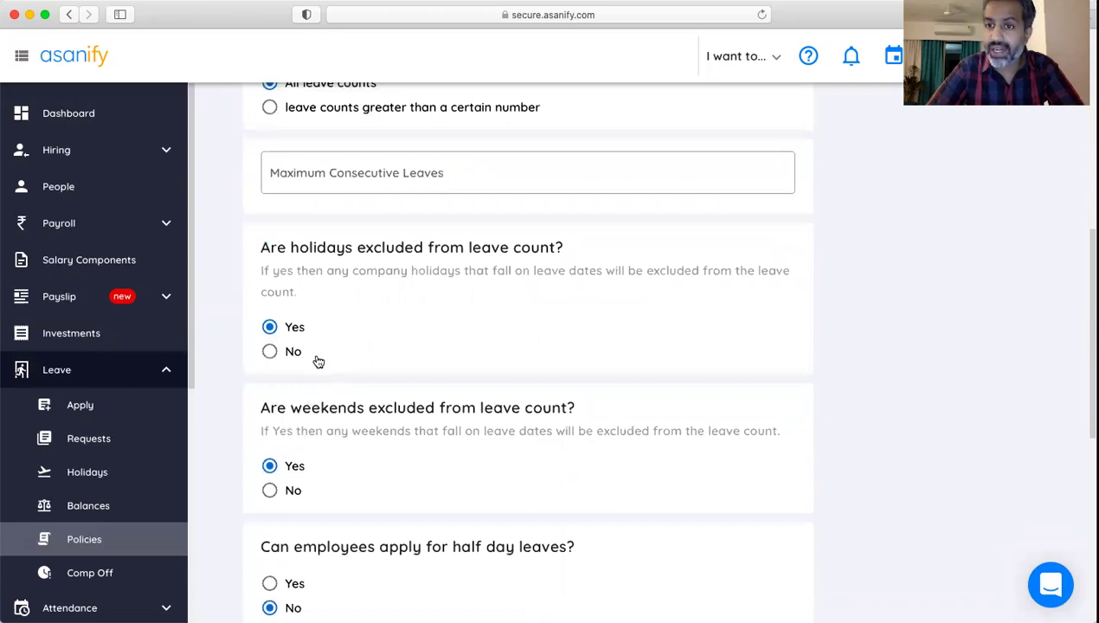
{"action": "scroll", "coordinate": [324, 402], "scroll_direction": "down", "scroll_amount": 3}
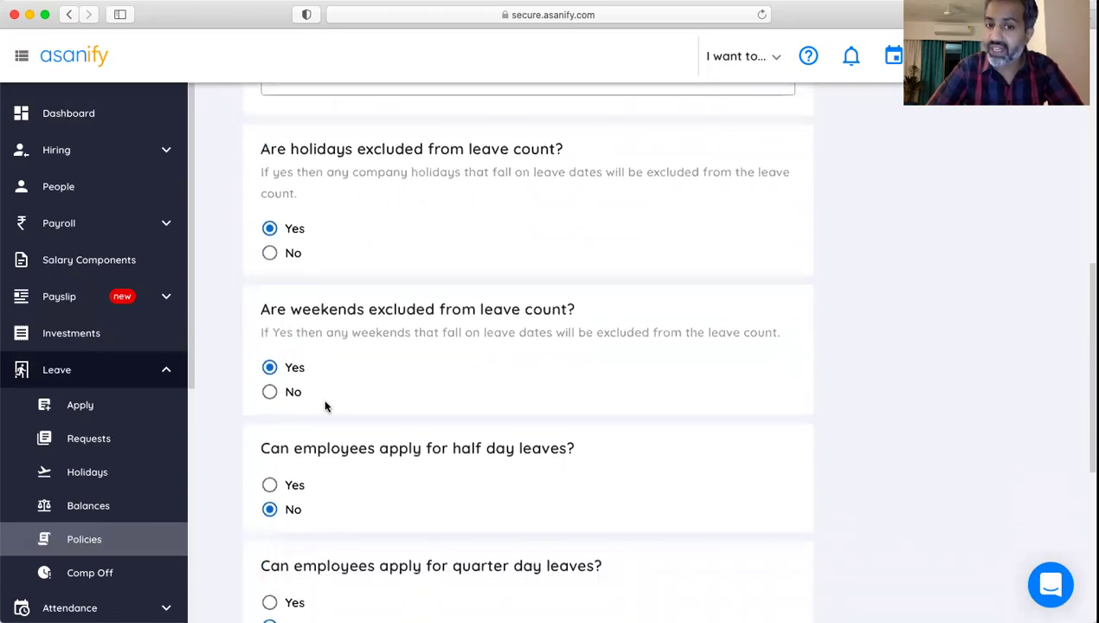
{"action": "scroll", "coordinate": [373, 346], "scroll_direction": "down", "scroll_amount": 3}
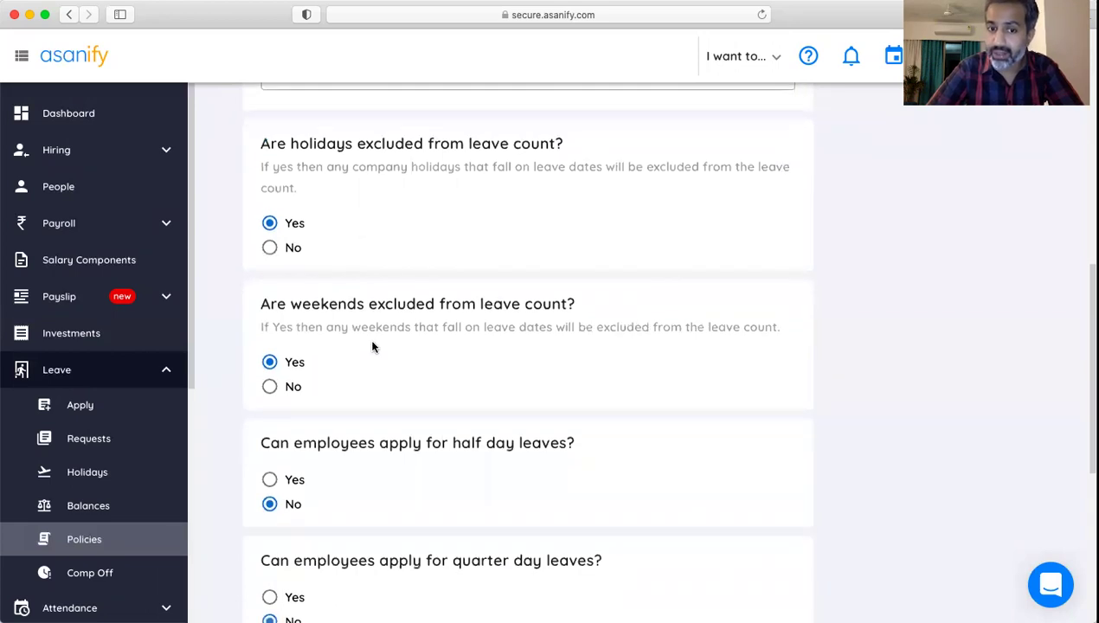
{"action": "scroll", "coordinate": [301, 462], "scroll_direction": "down", "scroll_amount": 4}
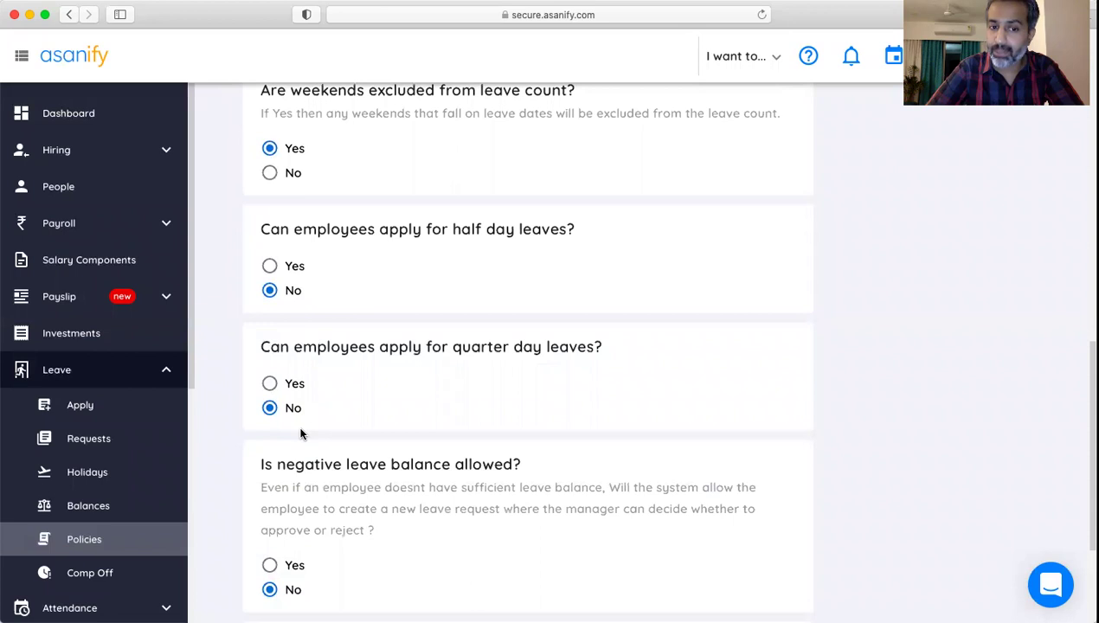
{"action": "scroll", "coordinate": [300, 431], "scroll_direction": "down", "scroll_amount": 3}
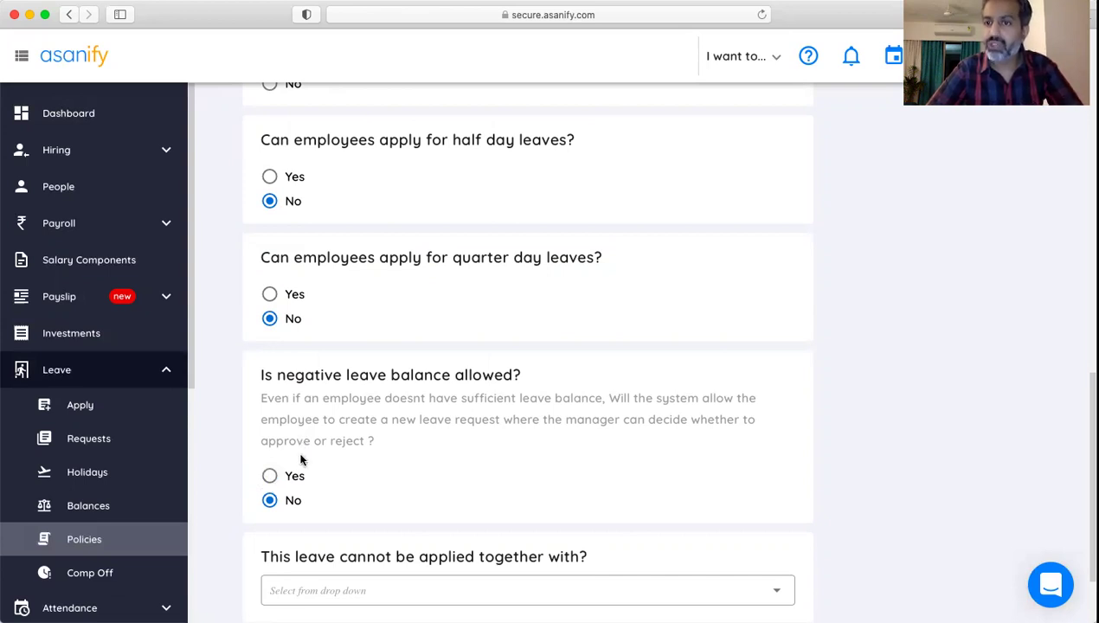
{"action": "scroll", "coordinate": [301, 460], "scroll_direction": "down", "scroll_amount": 2}
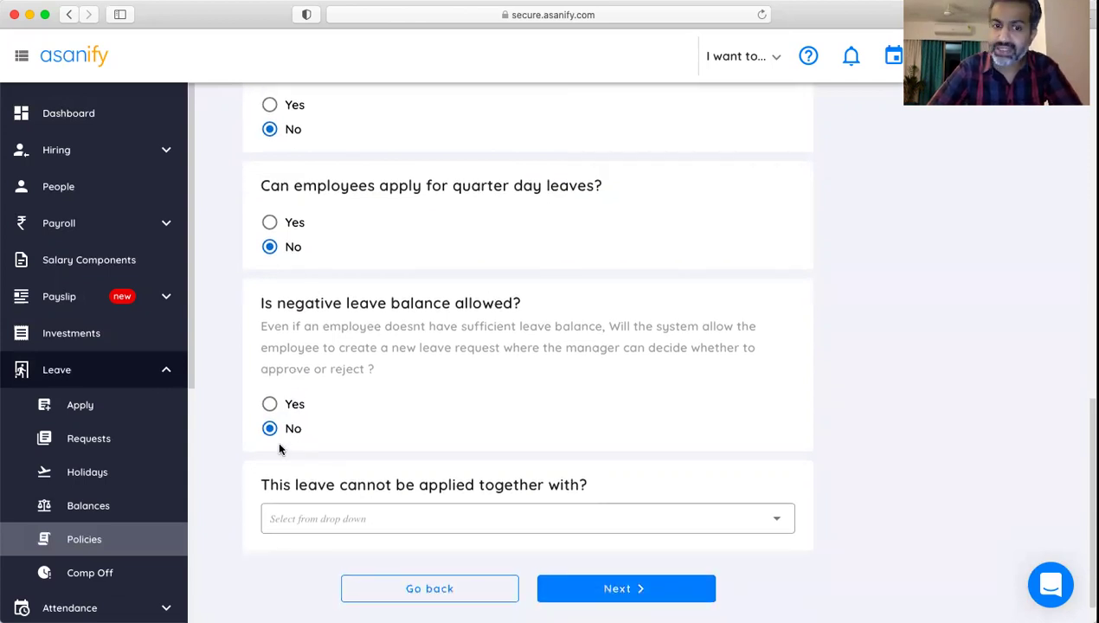
{"action": "scroll", "coordinate": [384, 418], "scroll_direction": "down", "scroll_amount": 1}
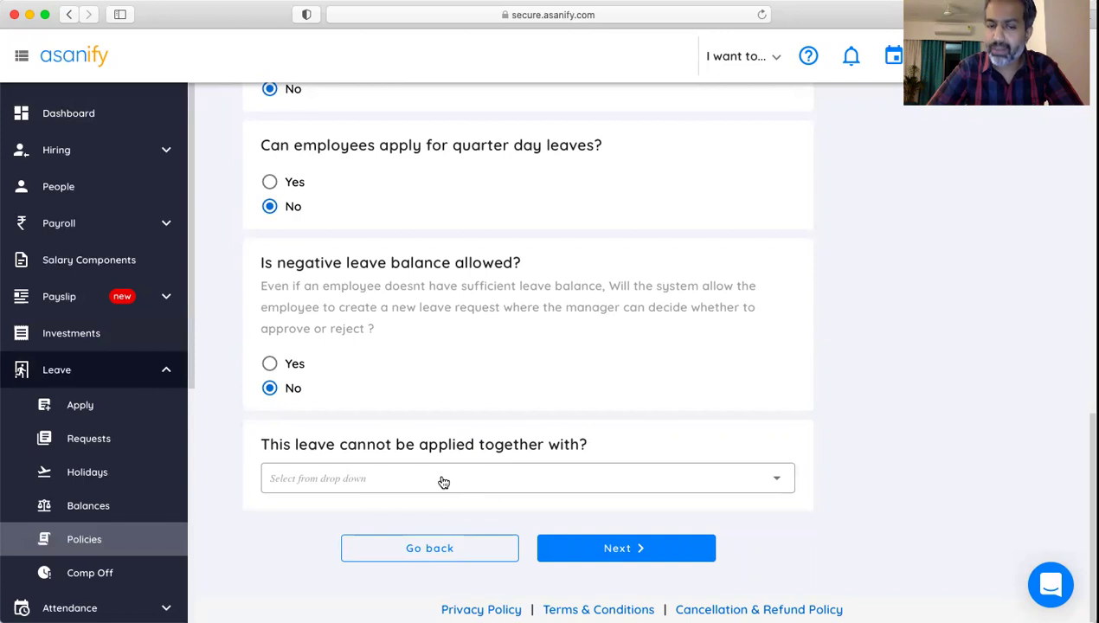
Create Sample_Policy1 from its summary and select all 20 employees for assignment
{"action": "left_click", "coordinate": [617, 545]}
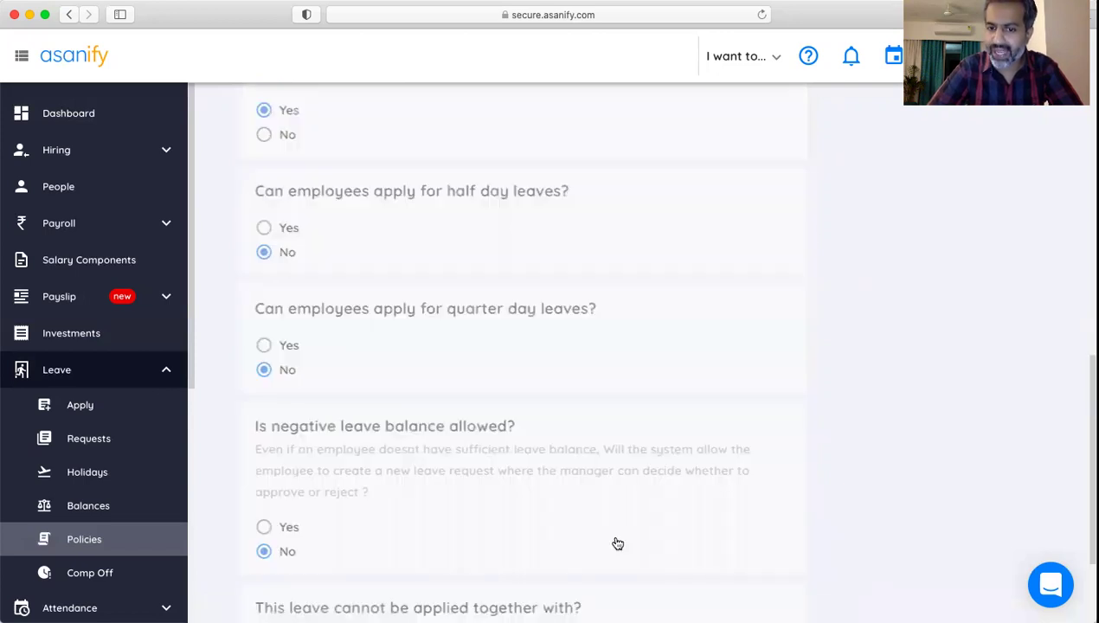
{"action": "scroll", "coordinate": [584, 447], "scroll_direction": "down", "scroll_amount": 5}
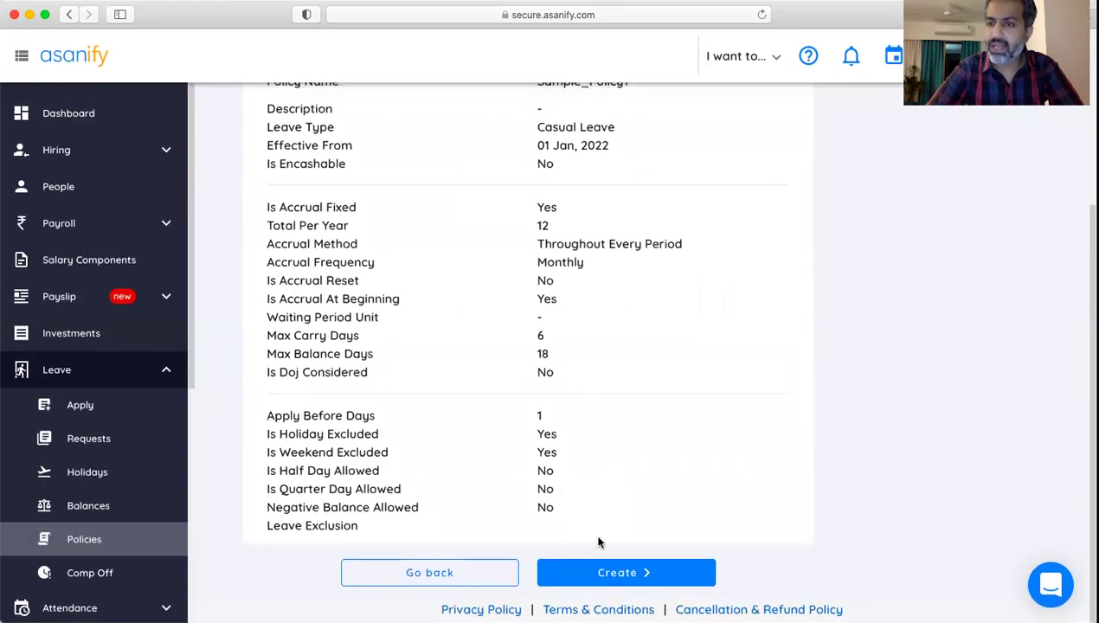
{"action": "left_click", "coordinate": [601, 579]}
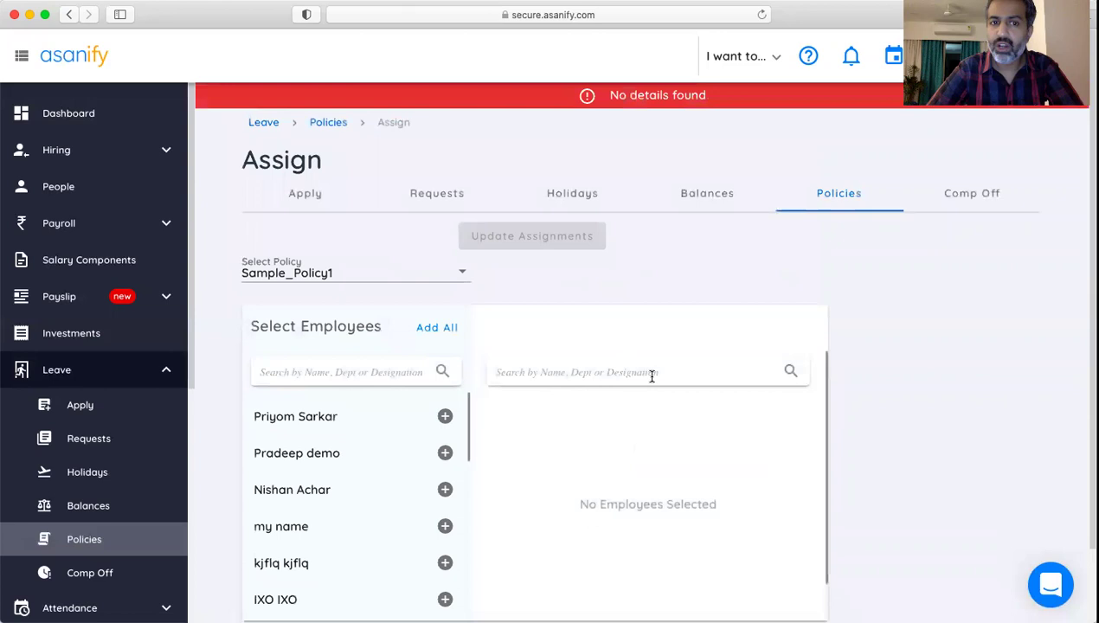
{"action": "scroll", "coordinate": [612, 299], "scroll_direction": "down", "scroll_amount": 2}
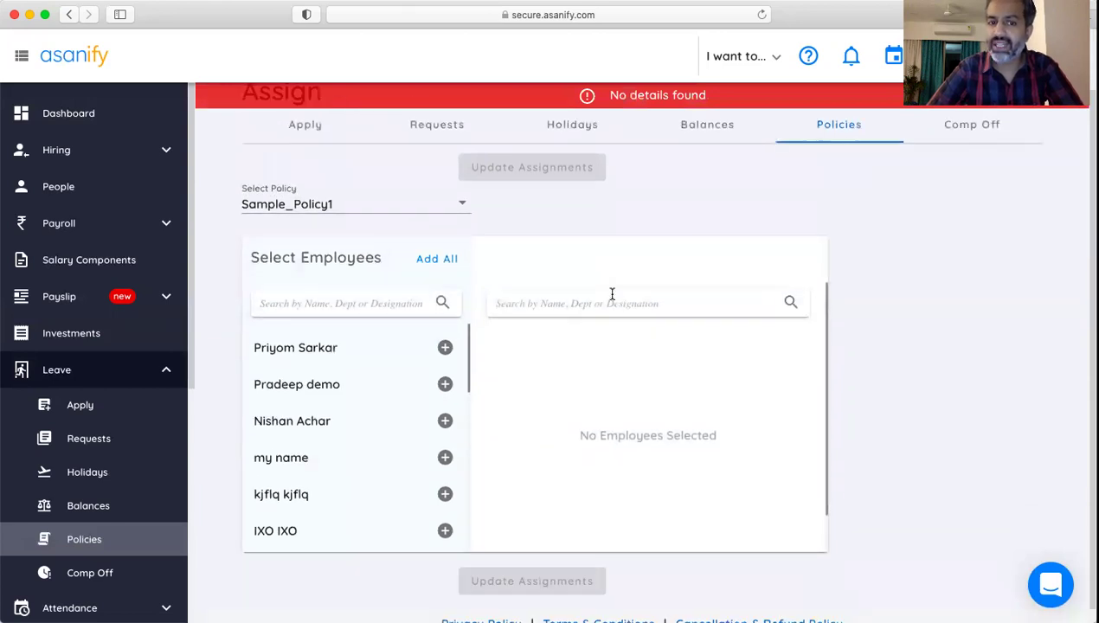
{"action": "left_click", "coordinate": [444, 260]}
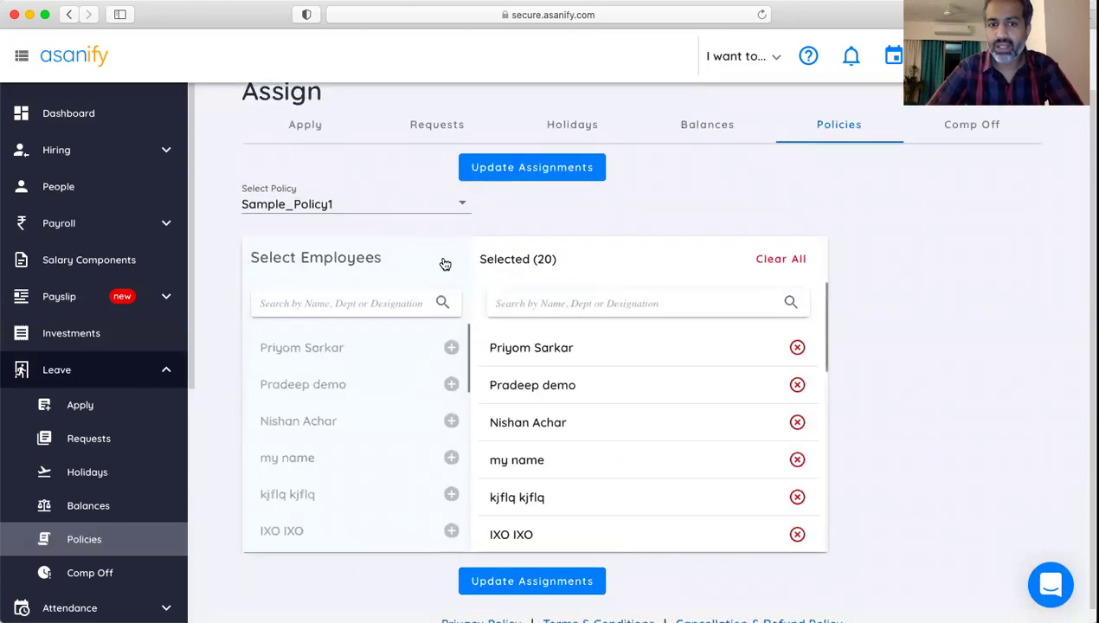
Update assignments and accept the initial balance accrual start settings to assign Sample_Policy1
{"action": "left_click", "coordinate": [530, 580]}
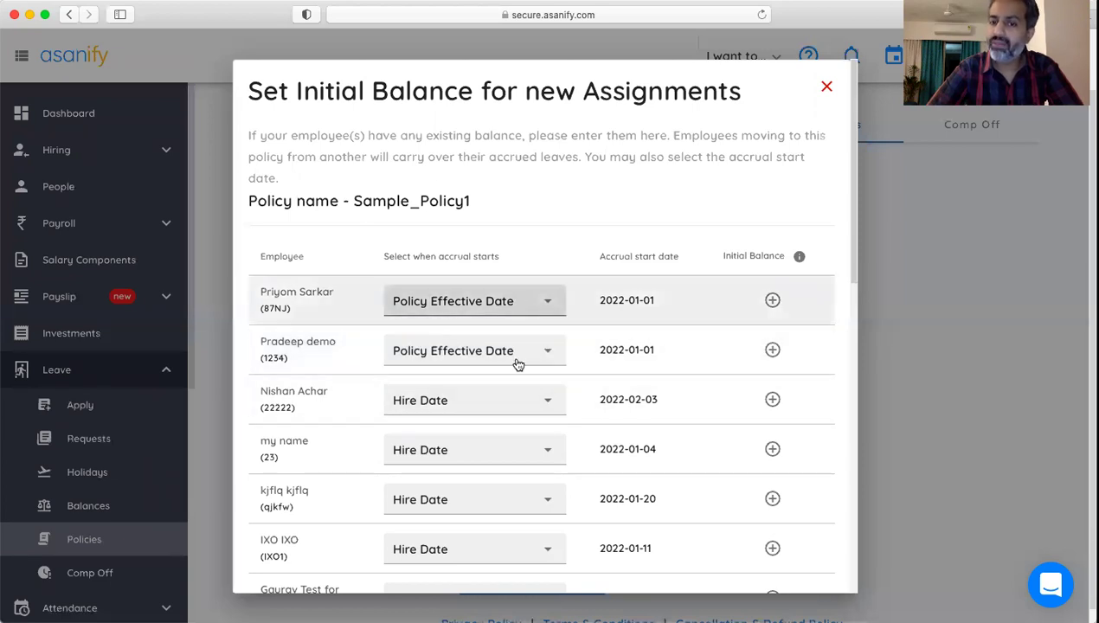
{"action": "scroll", "coordinate": [500, 483], "scroll_direction": "down", "scroll_amount": 1}
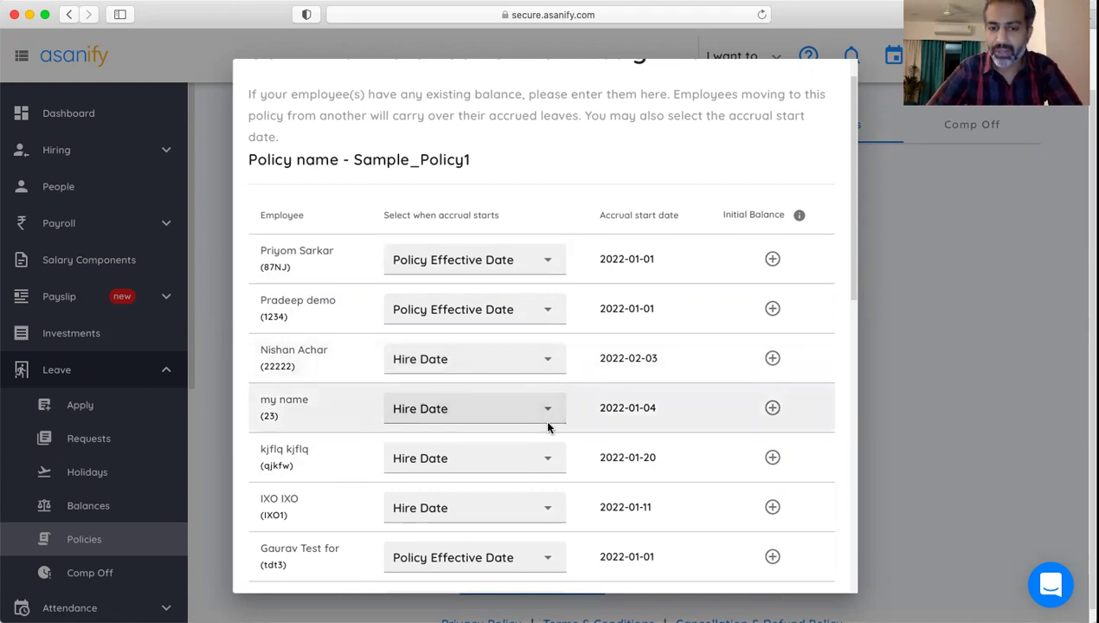
{"action": "scroll", "coordinate": [548, 428], "scroll_direction": "down", "scroll_amount": 2}
{"action": "scroll", "coordinate": [548, 428], "scroll_direction": "down", "scroll_amount": 8}
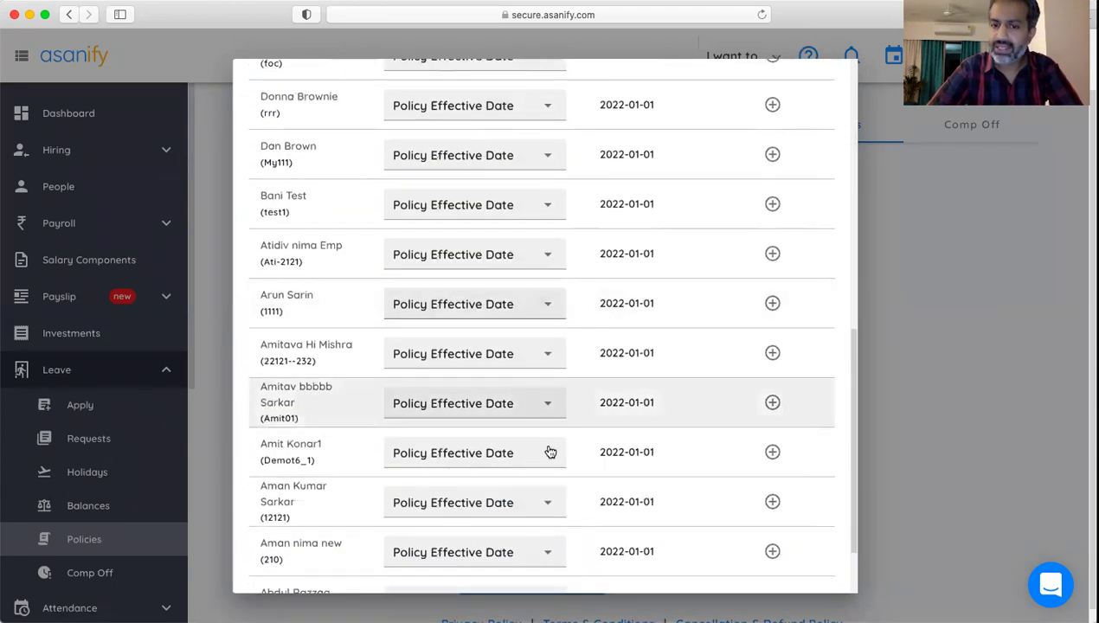
{"action": "scroll", "coordinate": [572, 410], "scroll_direction": "down", "scroll_amount": 2}
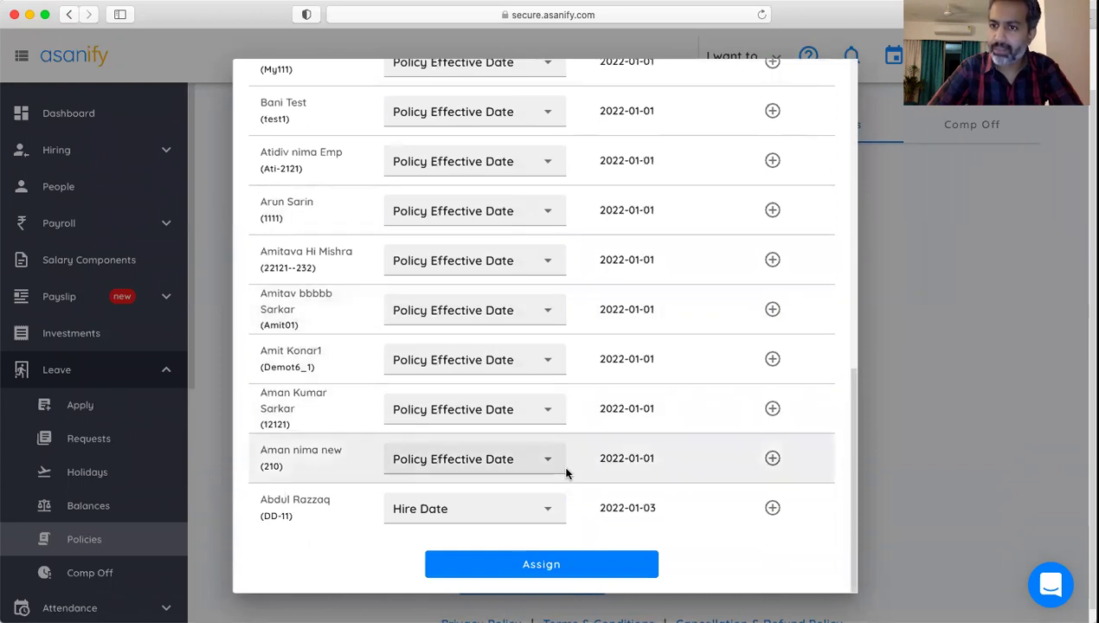
{"action": "left_click", "coordinate": [534, 577]}
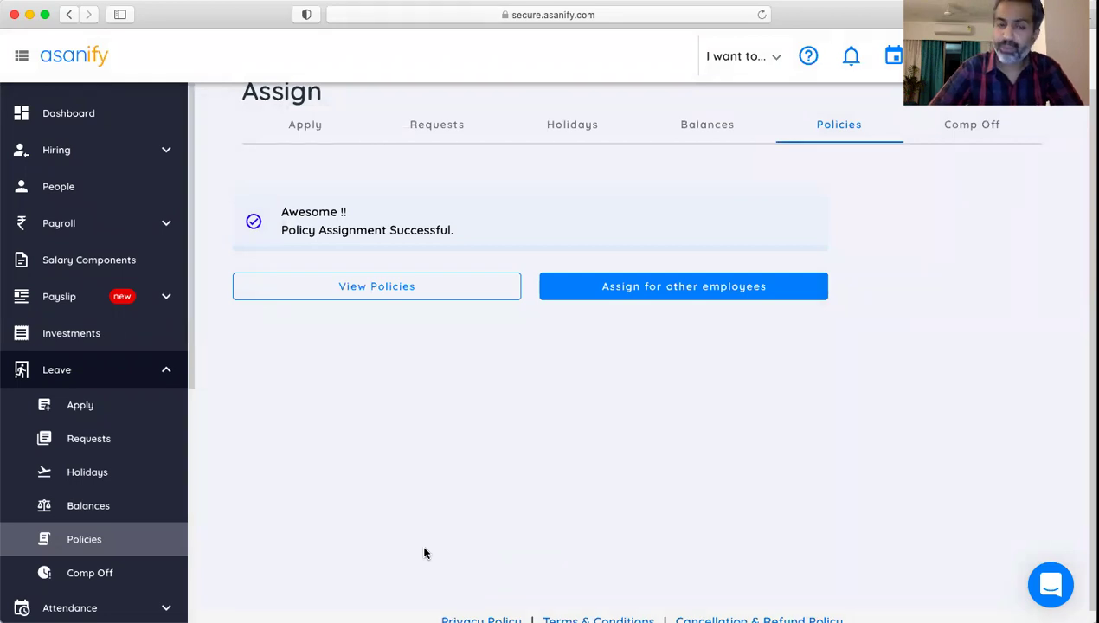
On Leave > Apply, choose the employee and the Sample_Policy1 leave card
{"action": "left_click", "coordinate": [98, 405]}
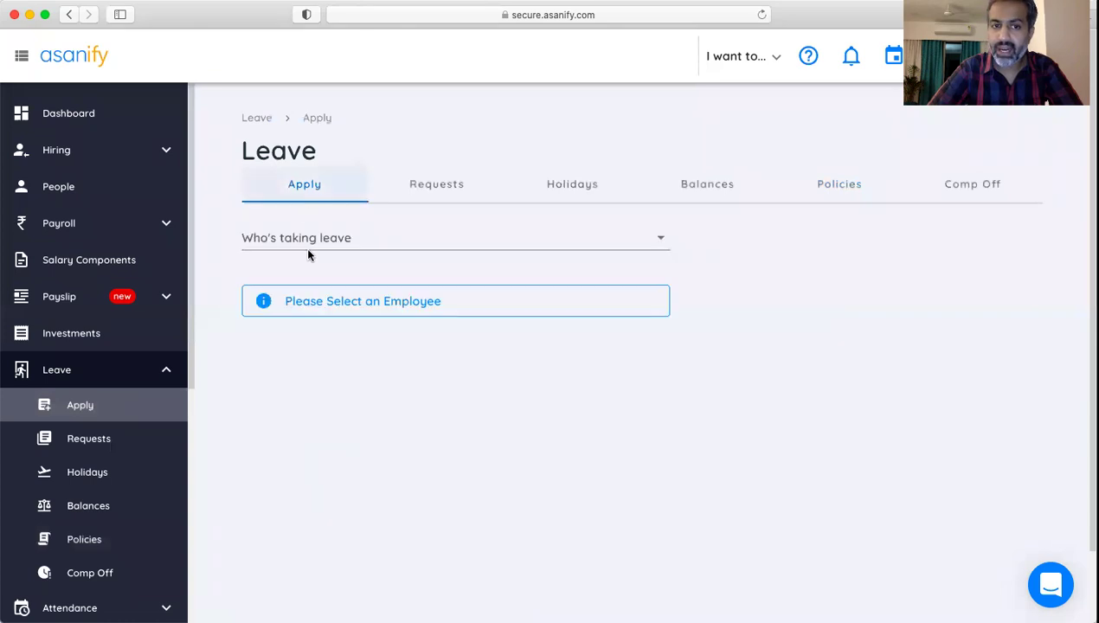
{"action": "left_click", "coordinate": [331, 234]}
{"action": "left_click", "coordinate": [303, 273]}
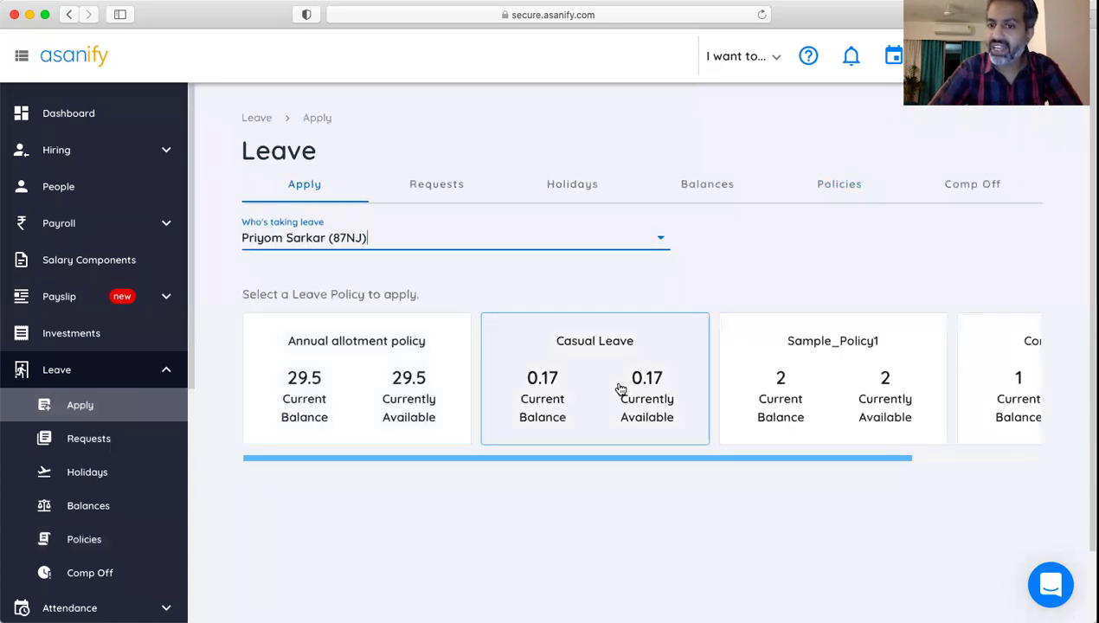
{"action": "scroll", "coordinate": [714, 380], "scroll_direction": "right", "scroll_amount": 5}
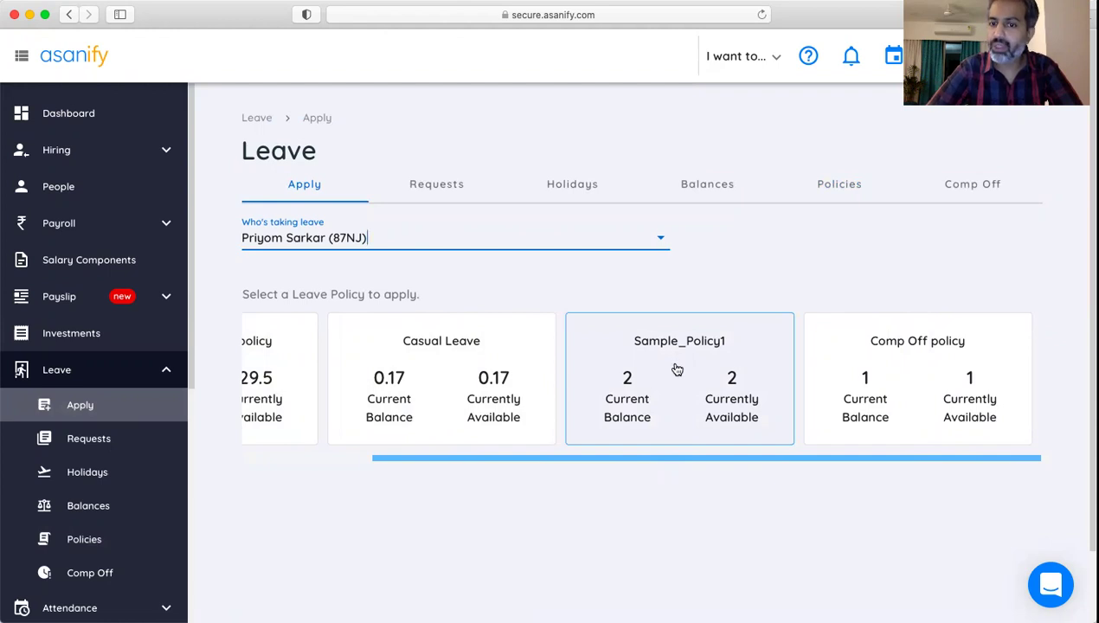
{"action": "left_click", "coordinate": [677, 369]}
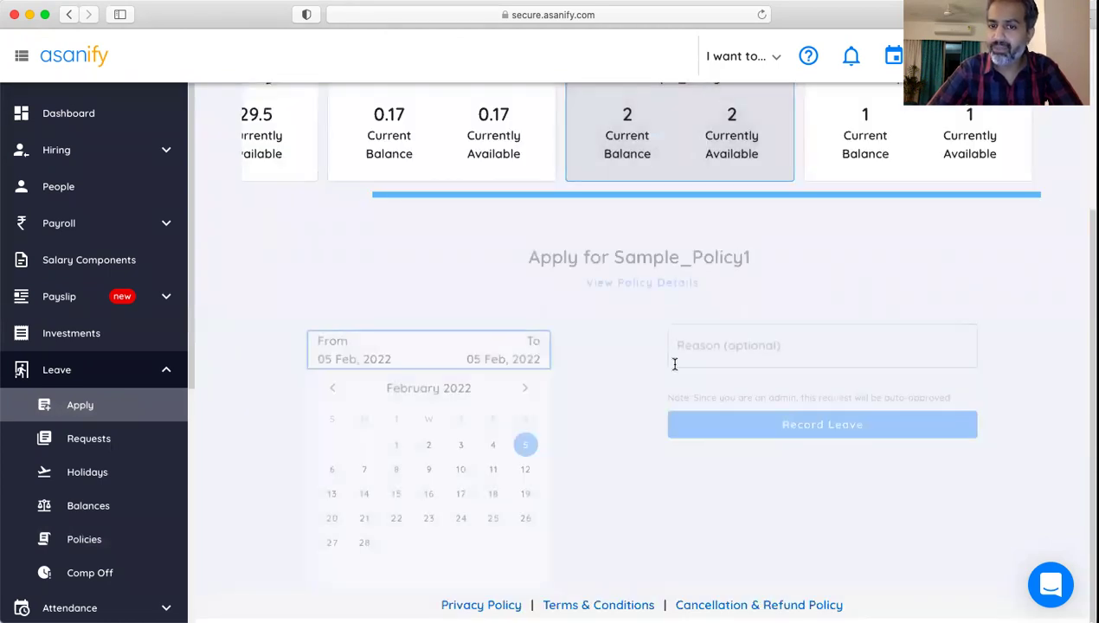
Record a one-day leave on 9 Feb 2022 with reason 'Personal reason'
{"action": "left_click", "coordinate": [432, 470]}
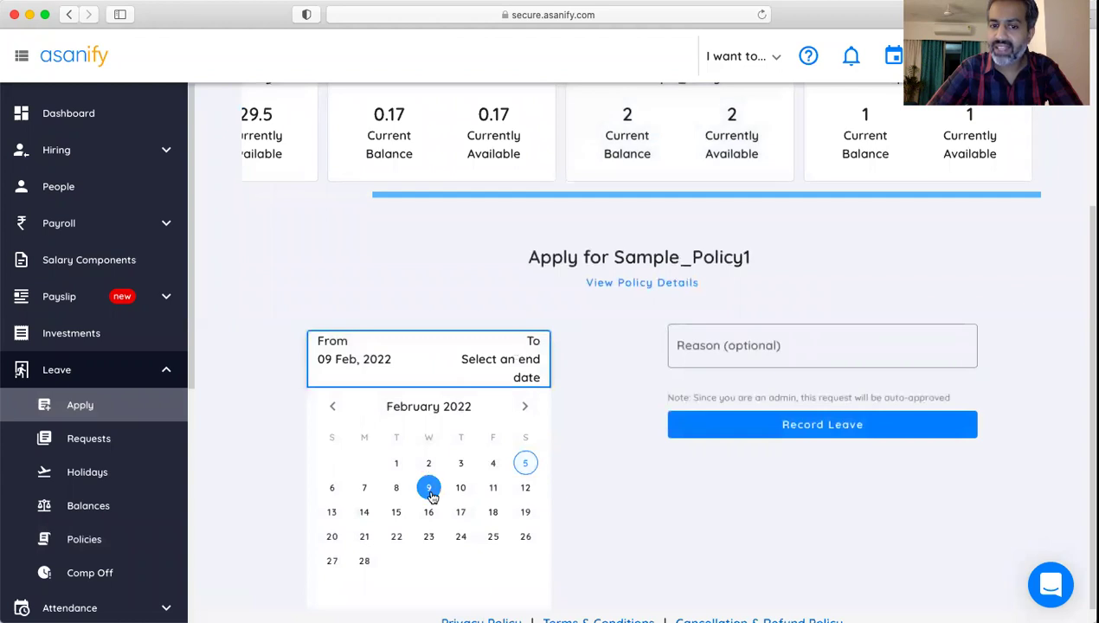
{"action": "left_click", "coordinate": [430, 489]}
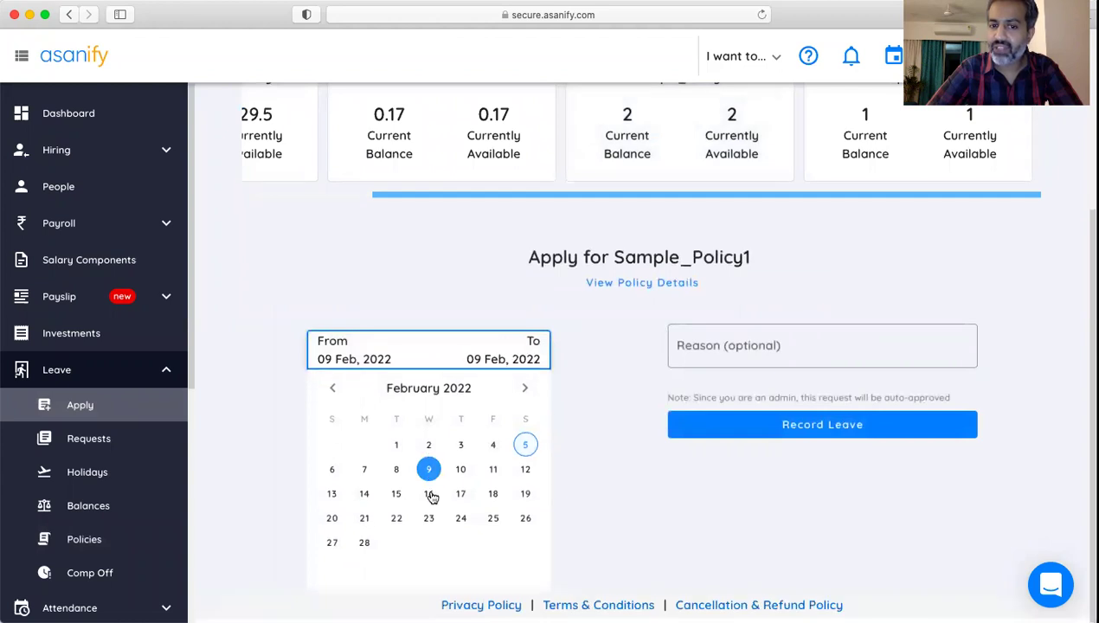
{"action": "left_click", "coordinate": [741, 343]}
{"action": "type", "text": "Personal "}
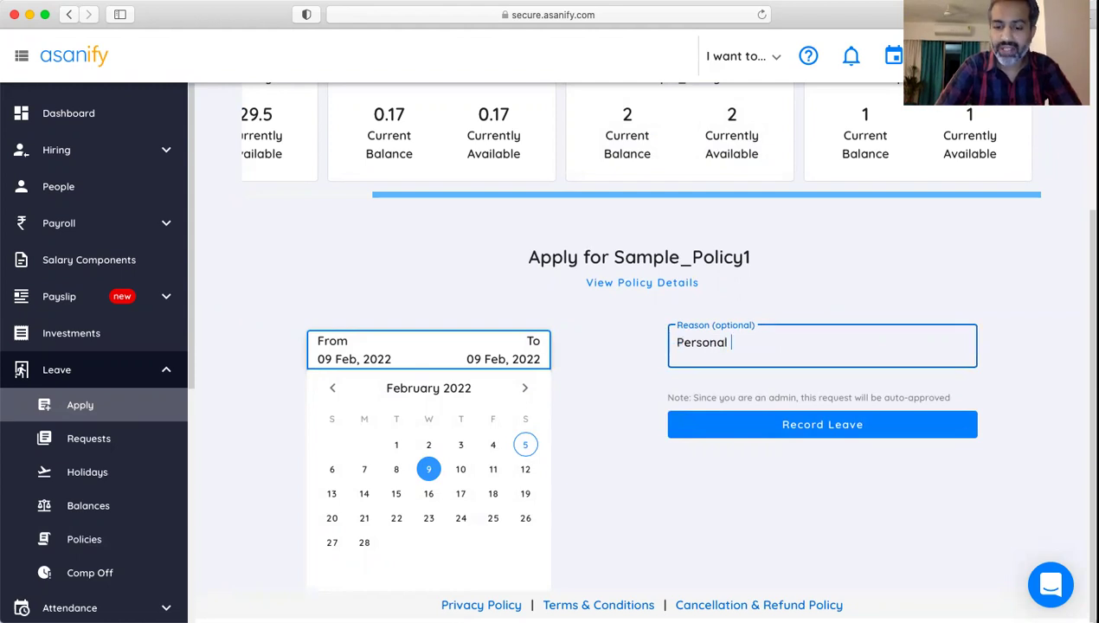
{"action": "type", "text": "reason"}
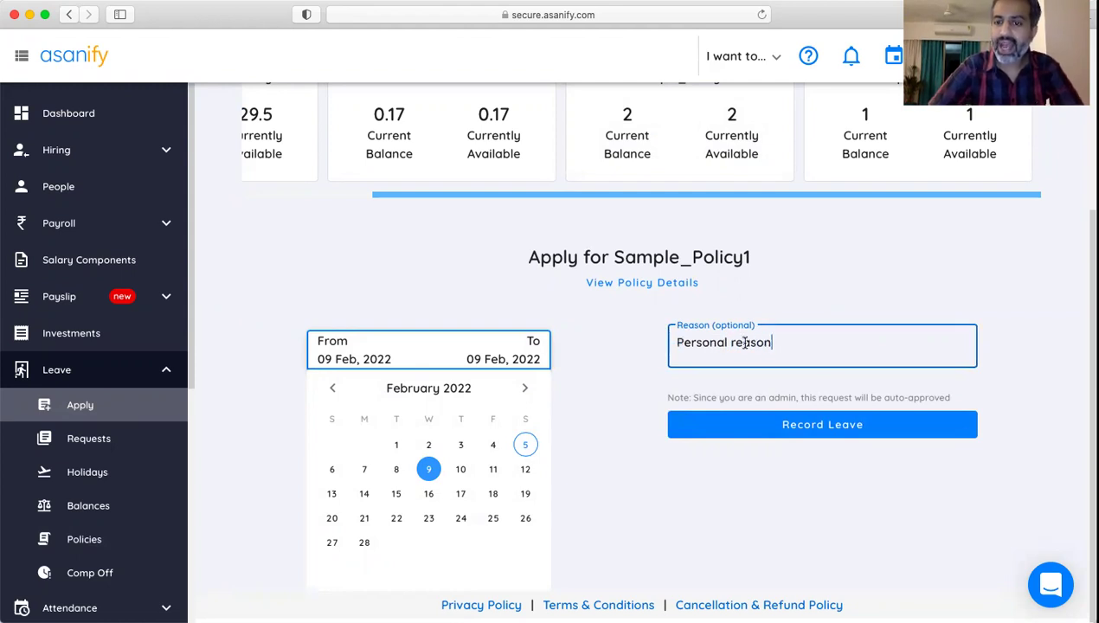
{"action": "left_click", "coordinate": [827, 429]}
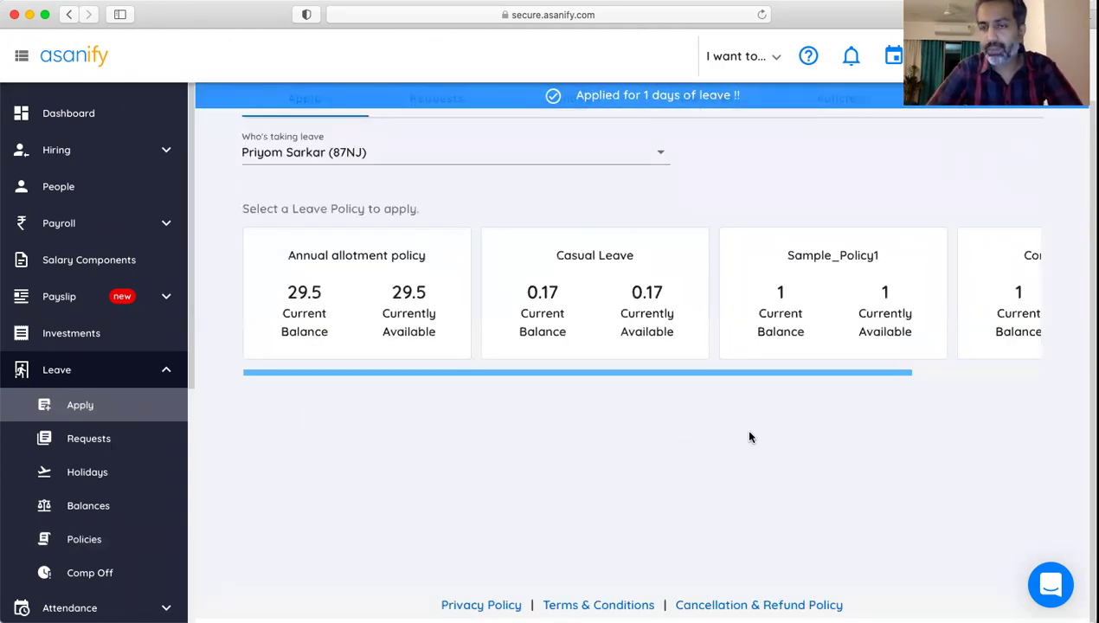
{"action": "scroll", "coordinate": [736, 443], "scroll_direction": "up", "scroll_amount": 2}
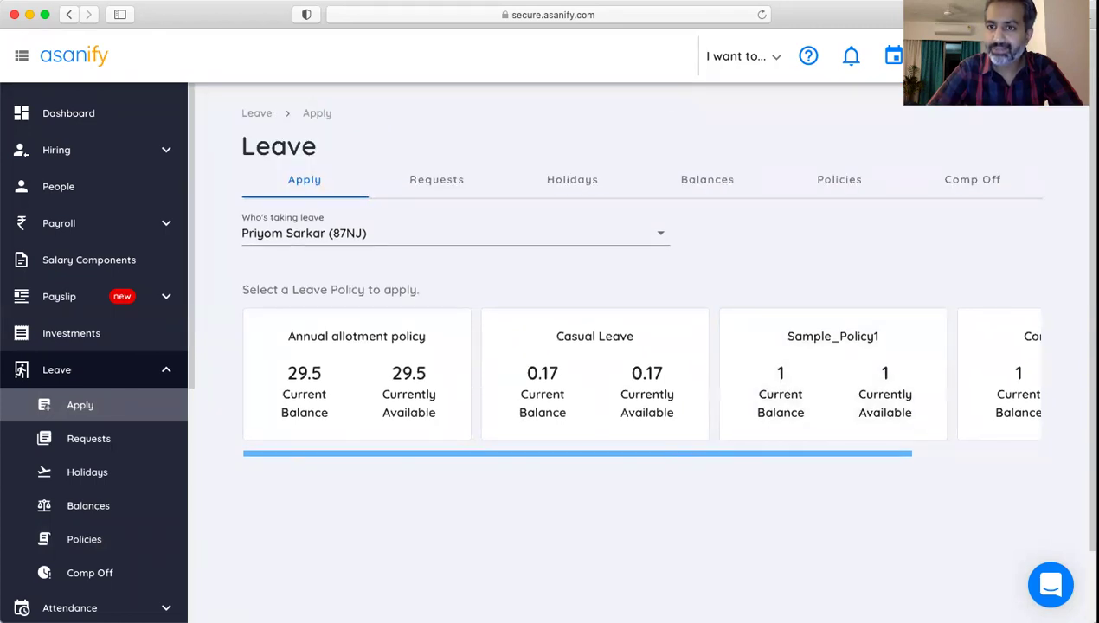
{"action": "left_click", "coordinate": [895, 59]}
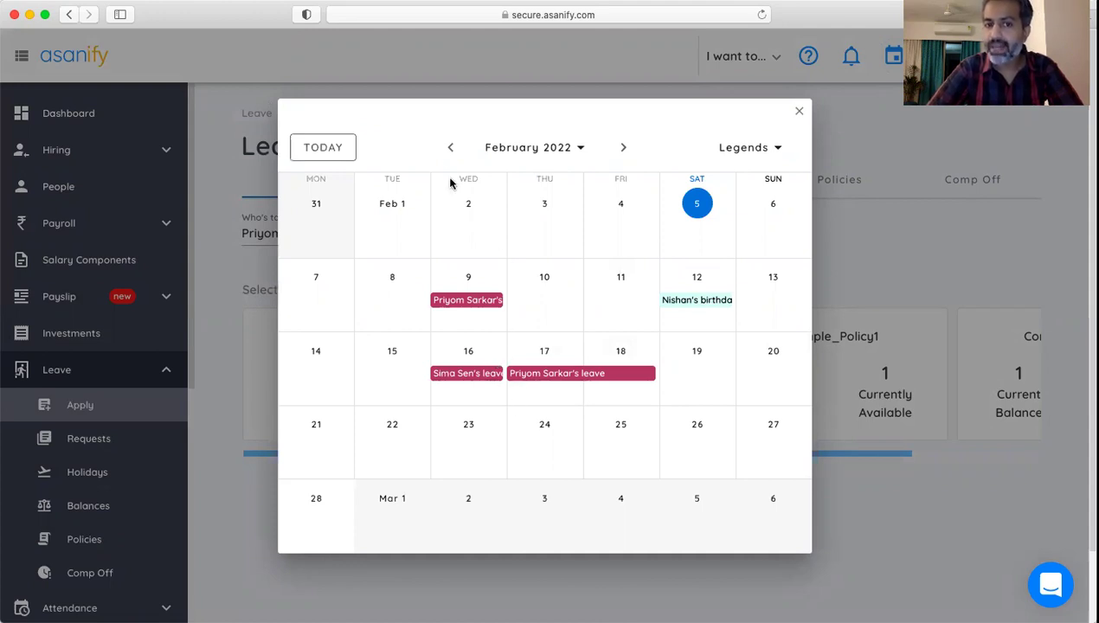
{"action": "left_click", "coordinate": [450, 147]}
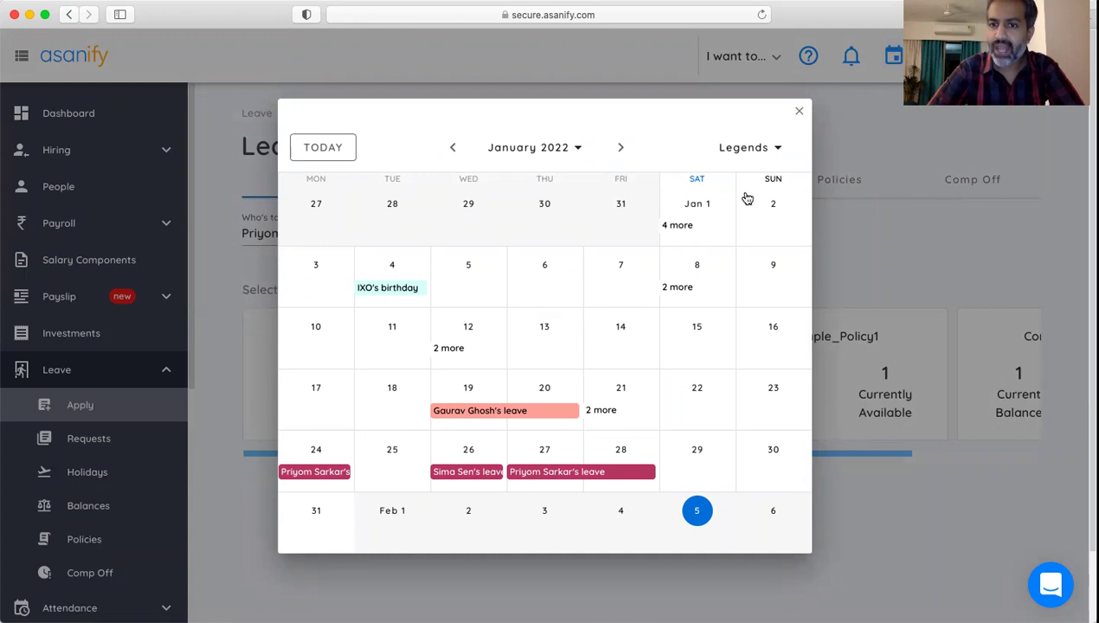
{"action": "left_click", "coordinate": [800, 113]}
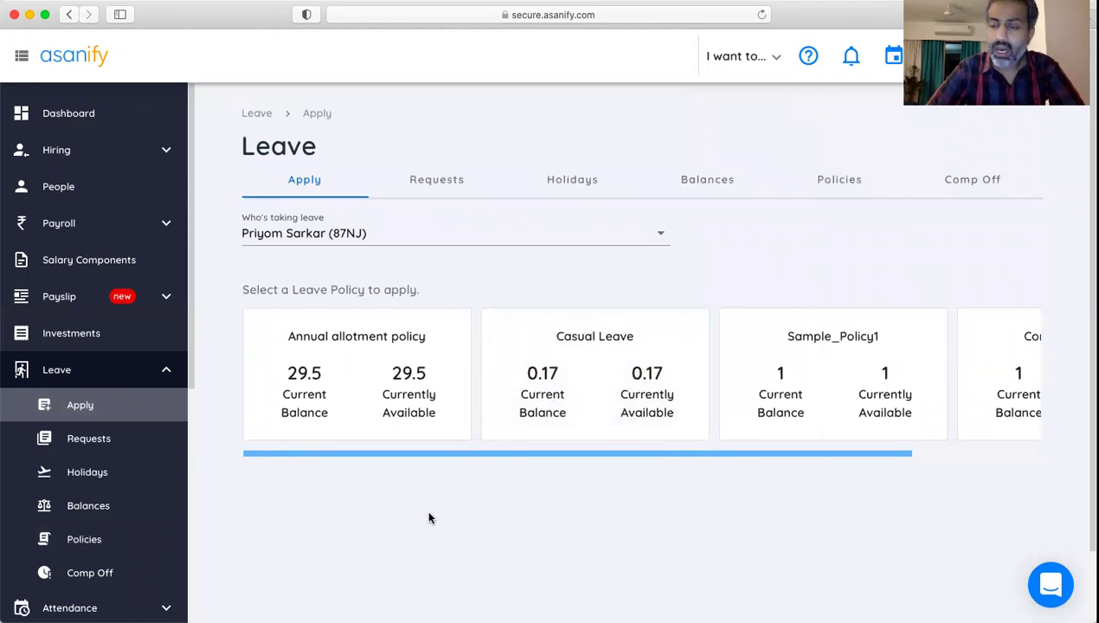
Load all employees' leave balances and edit the Annual allotment policy row
{"action": "left_click", "coordinate": [100, 516]}
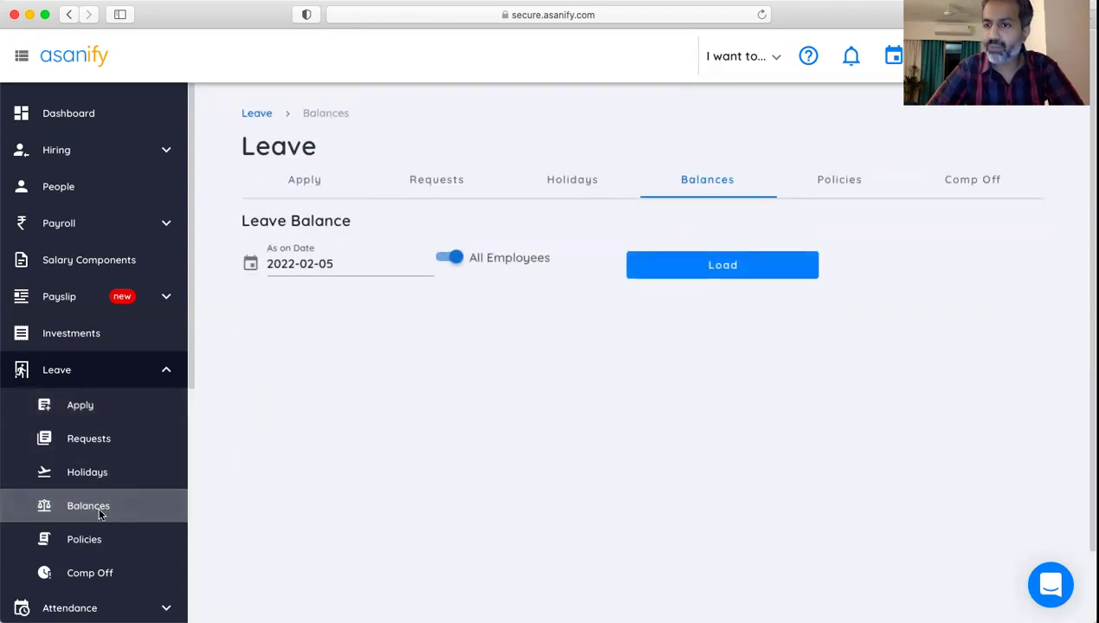
{"action": "left_click", "coordinate": [697, 274]}
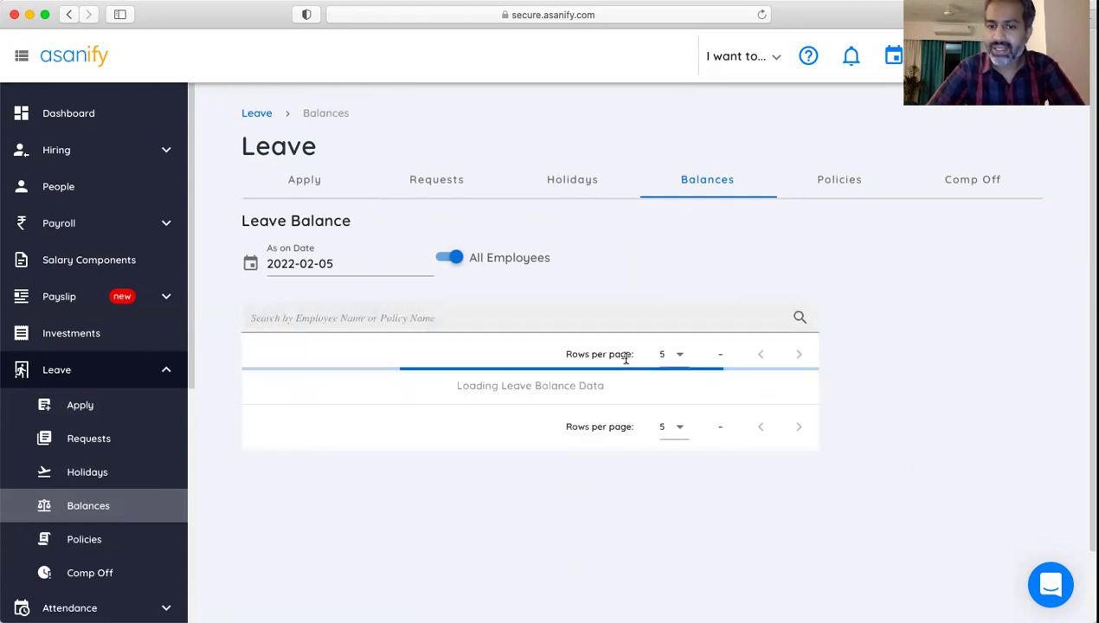
{"action": "scroll", "coordinate": [626, 359], "scroll_direction": "down", "scroll_amount": 2}
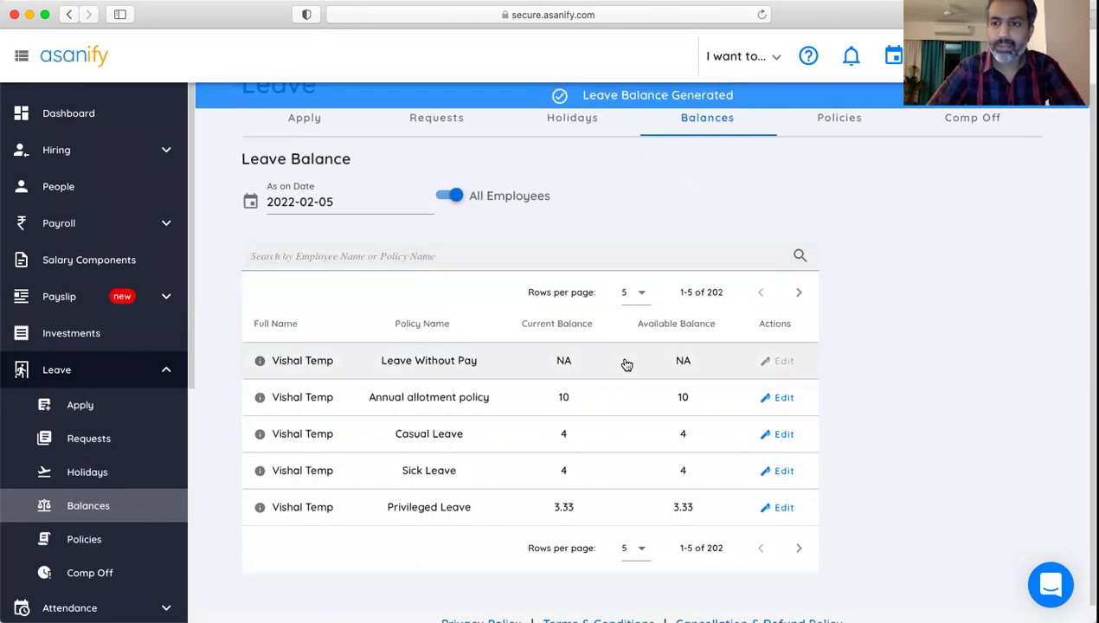
{"action": "left_click", "coordinate": [783, 398]}
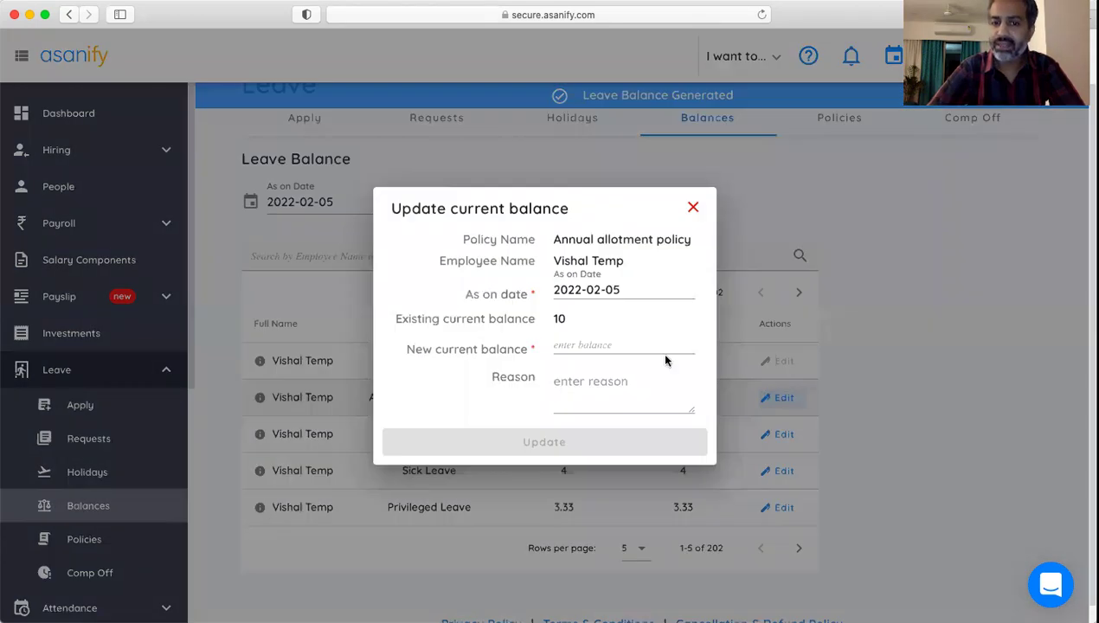
Set the balance to 10 as on 2022-02-01 and save it
{"action": "left_click", "coordinate": [594, 290]}
{"action": "left_click", "coordinate": [515, 304]}
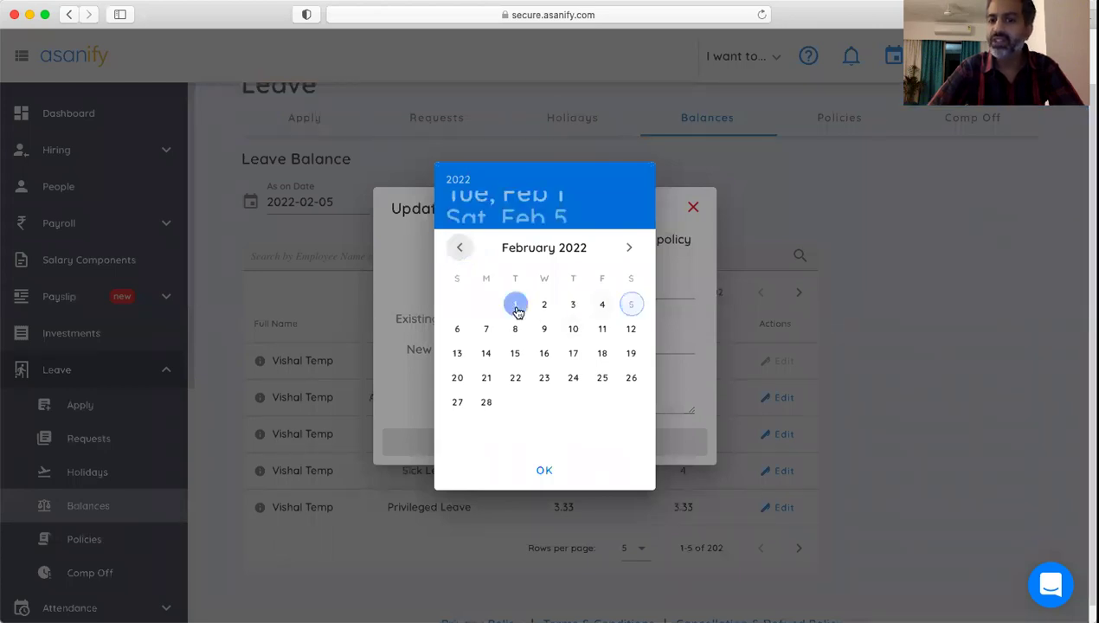
{"action": "left_click", "coordinate": [542, 467]}
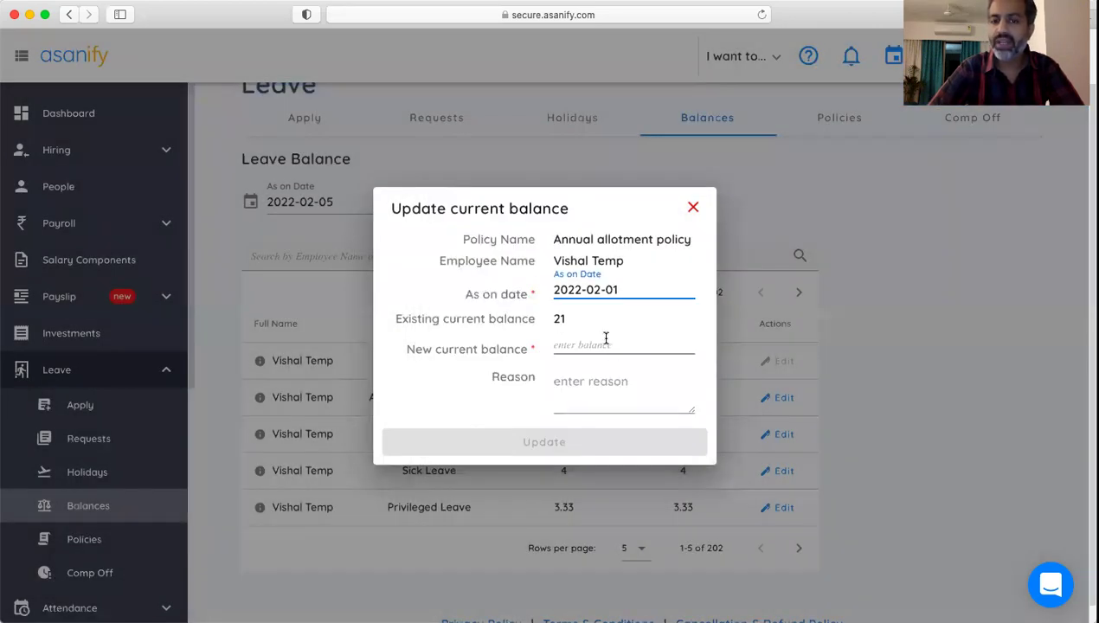
{"action": "left_click", "coordinate": [604, 344]}
{"action": "type", "text": "10"}
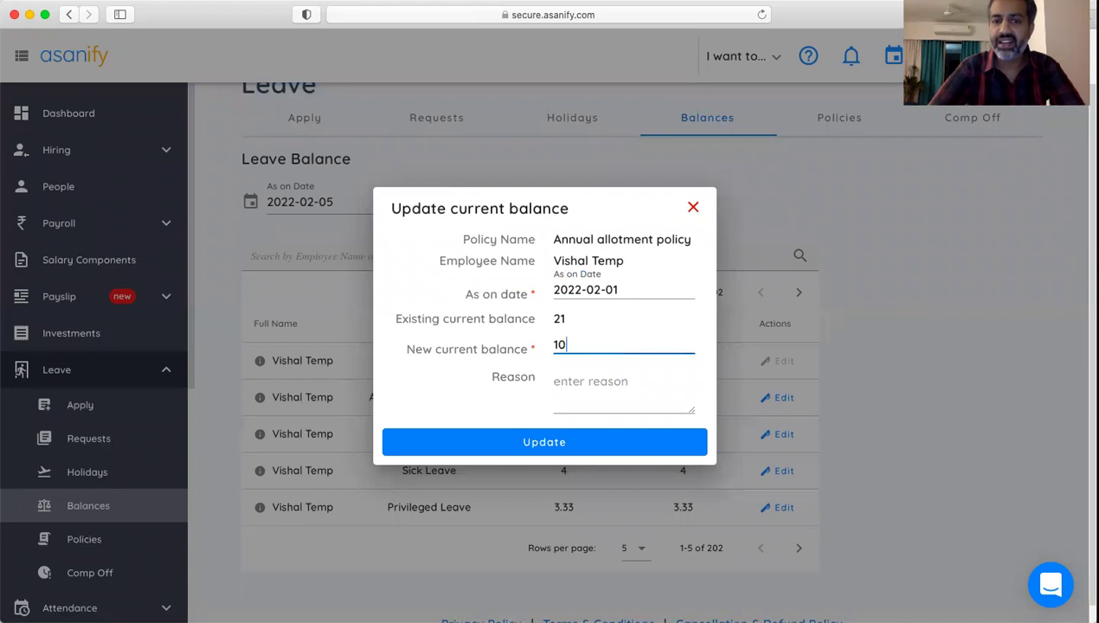
{"action": "left_click", "coordinate": [572, 443]}
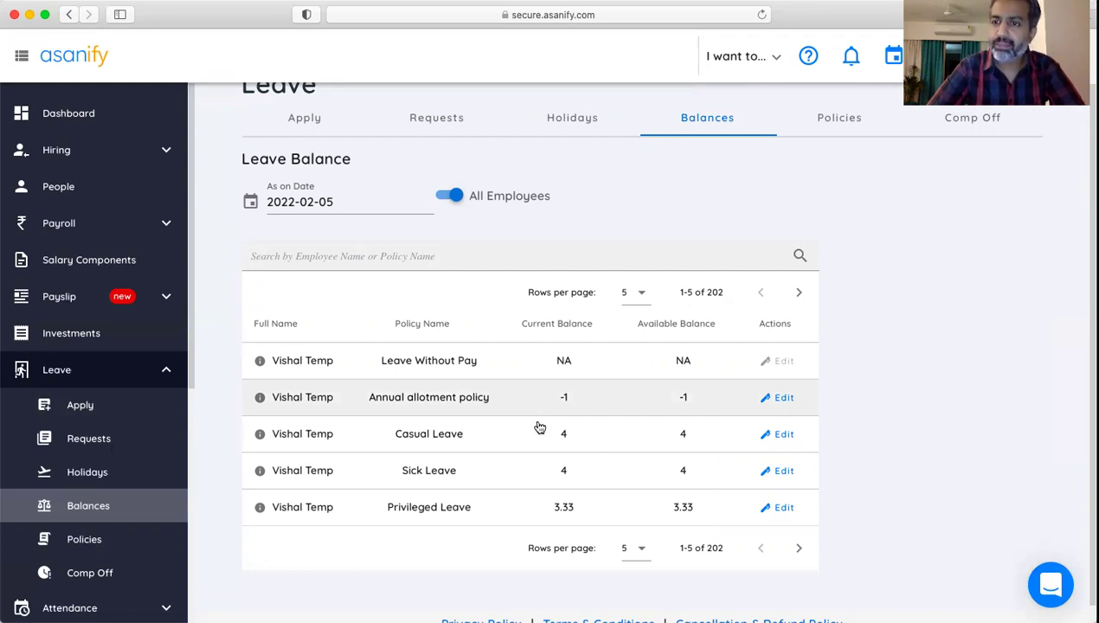
{"action": "scroll", "coordinate": [524, 455], "scroll_direction": "up", "scroll_amount": 2}
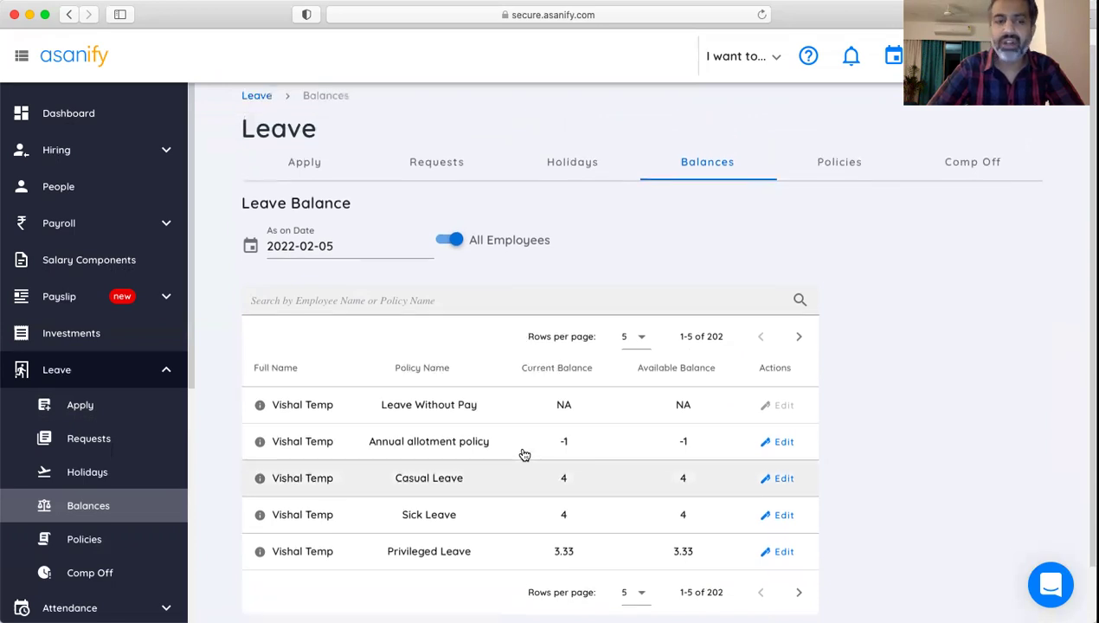
{"action": "scroll", "coordinate": [524, 455], "scroll_direction": "up", "scroll_amount": 1}
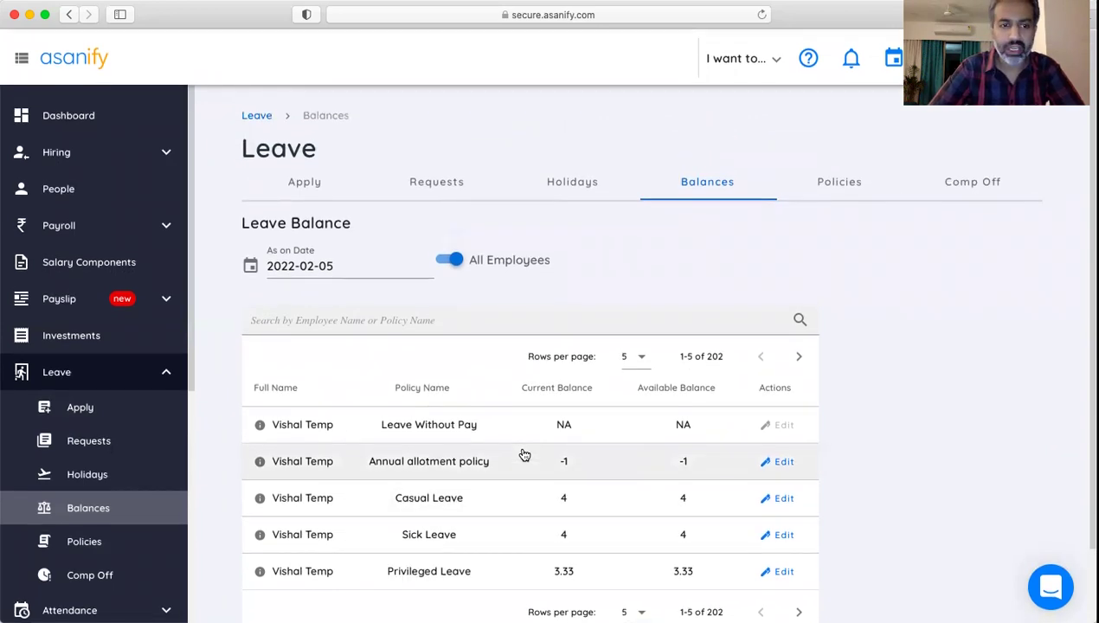
{"action": "left_click", "coordinate": [85, 372]}
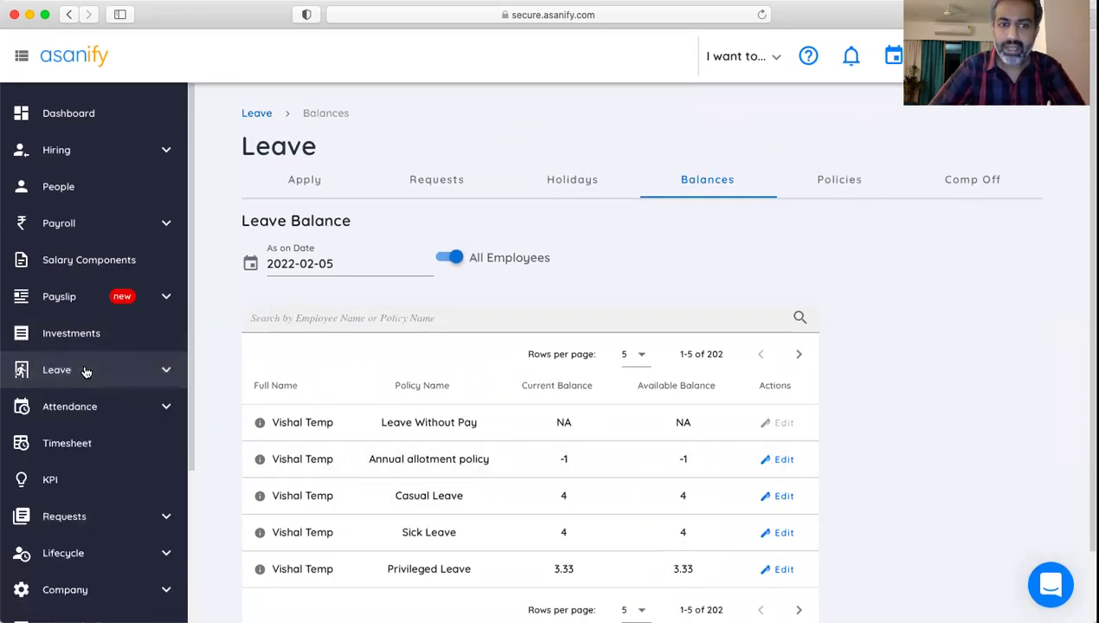